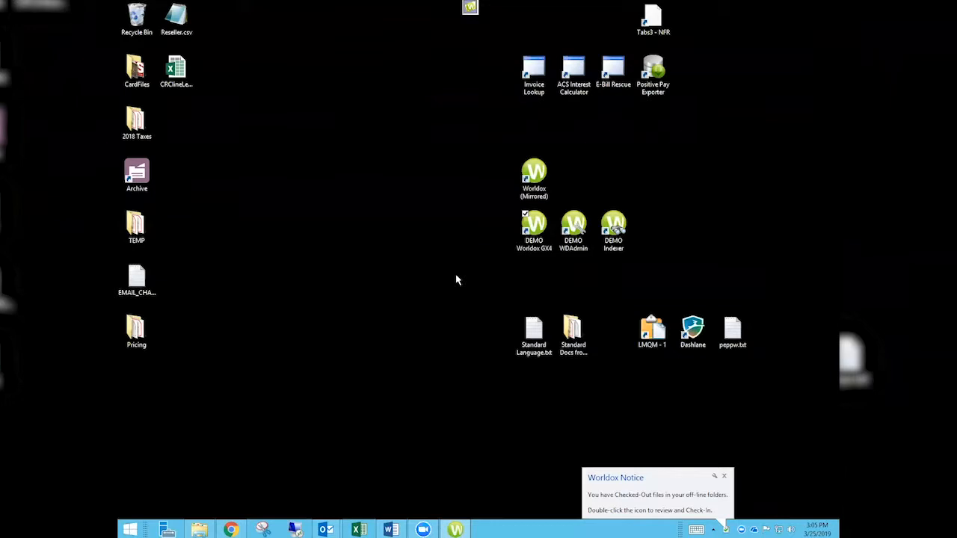
# Close the Worldox notice balloon about checked-out files.
pyautogui.click(723, 477)
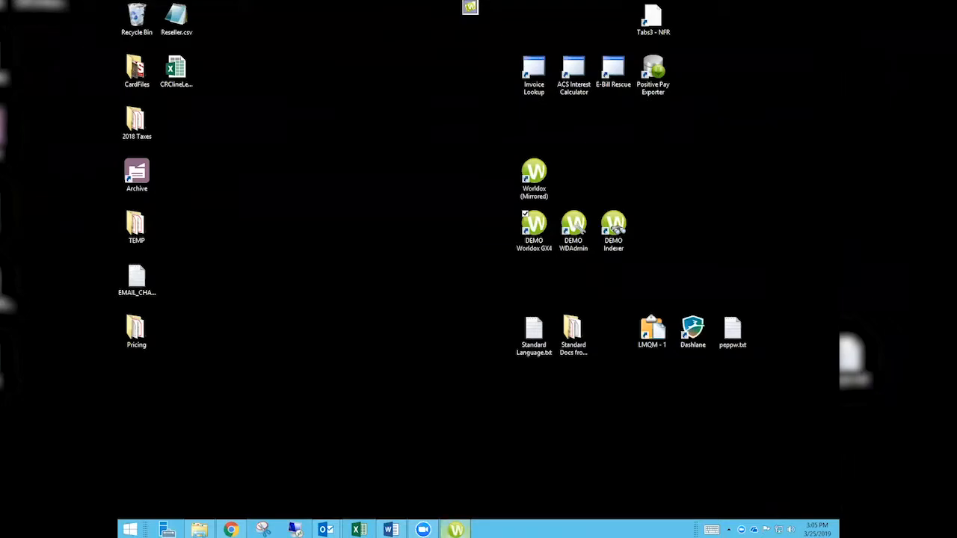
# Bring up the Worldox GX desktop window with its Workspaces document list.
pyautogui.click(456, 529)
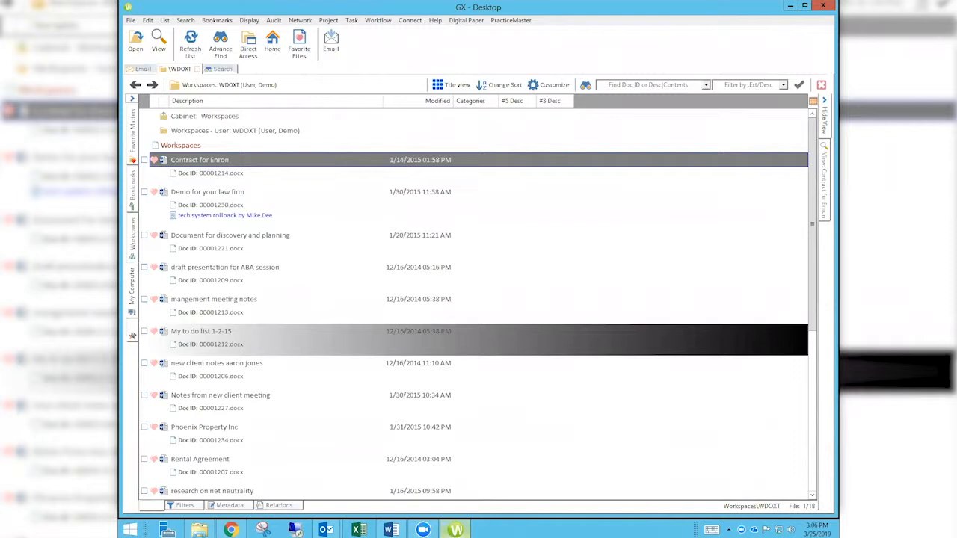
# Check Demo for your law firm, Document for discovery and planning, and draft presentation for ABA session.
pyautogui.click(145, 193)
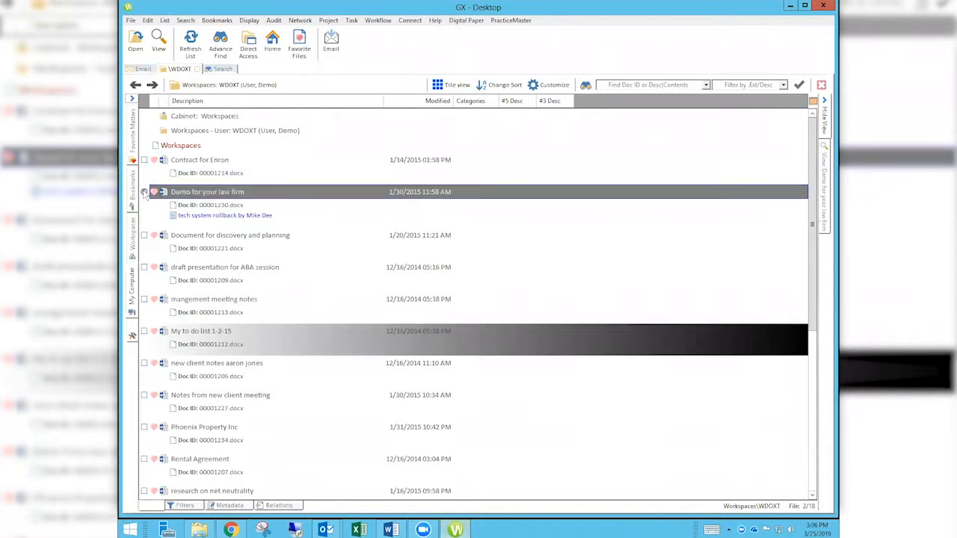
pyautogui.click(144, 236)
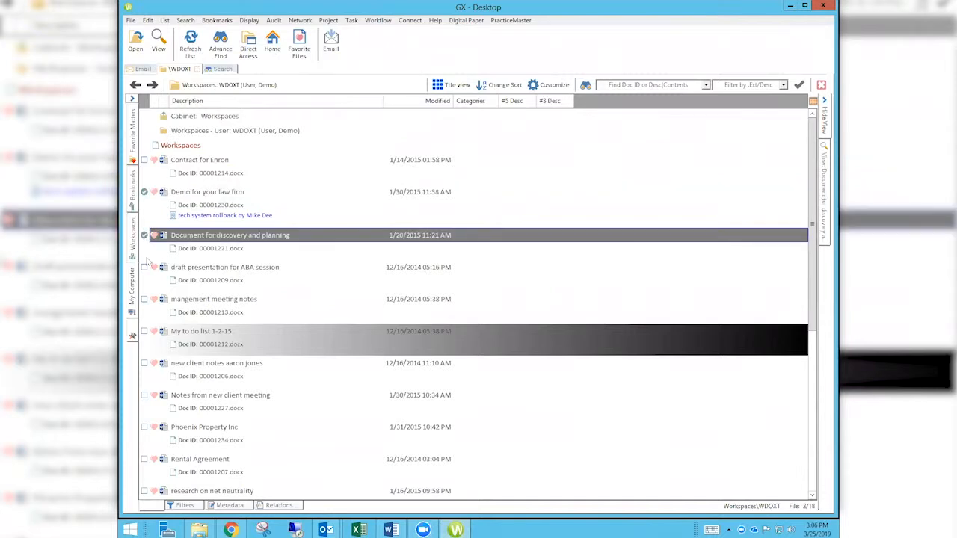
pyautogui.click(145, 267)
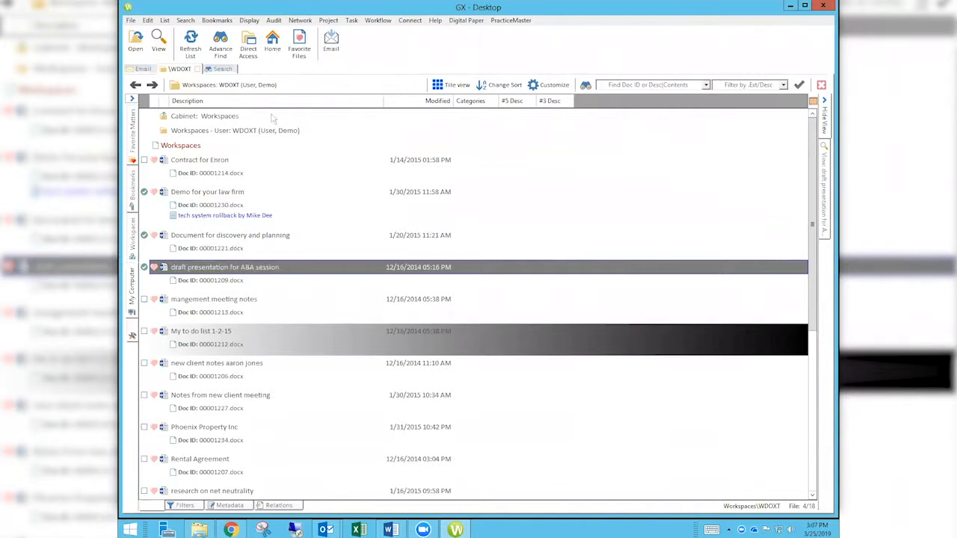
pyautogui.click(353, 21)
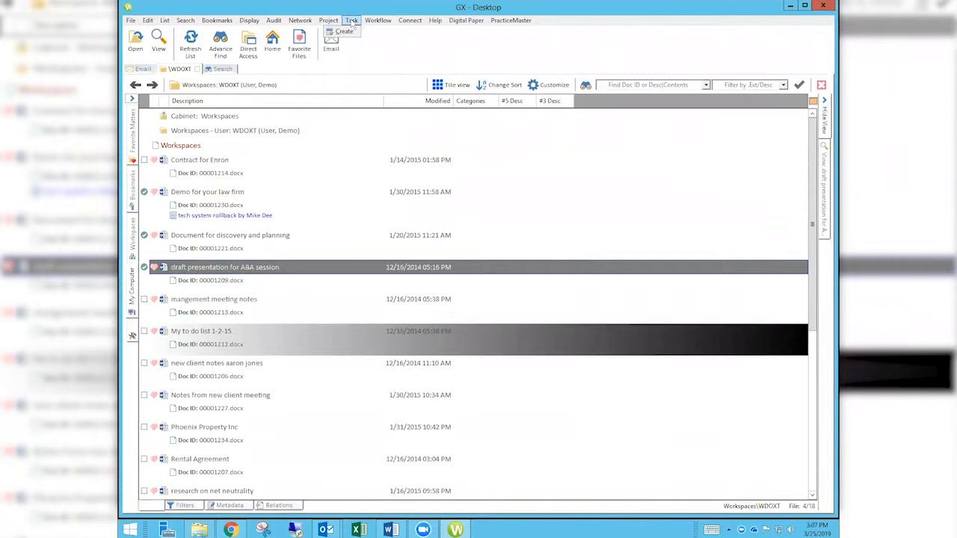
# Create a new task from the 3 checked documents.
pyautogui.click(344, 32)
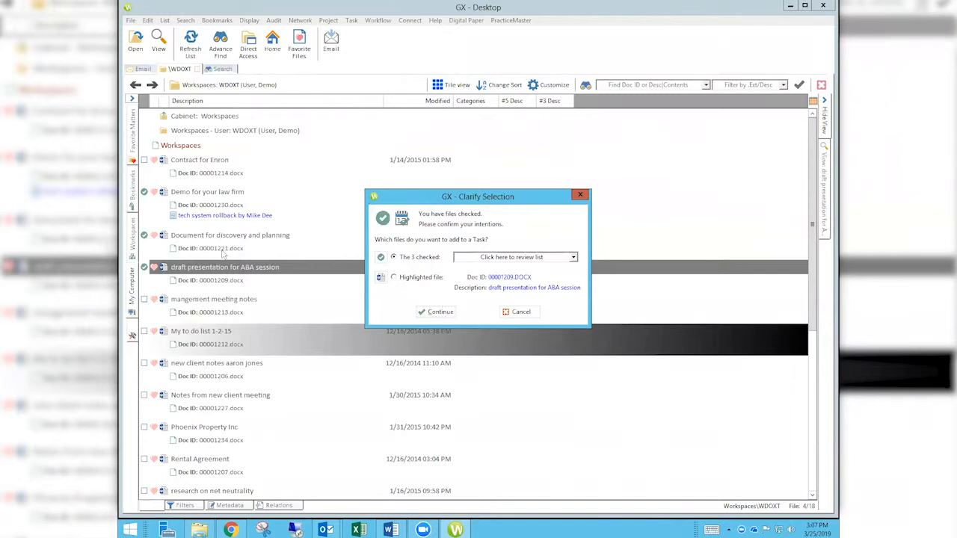
pyautogui.click(439, 313)
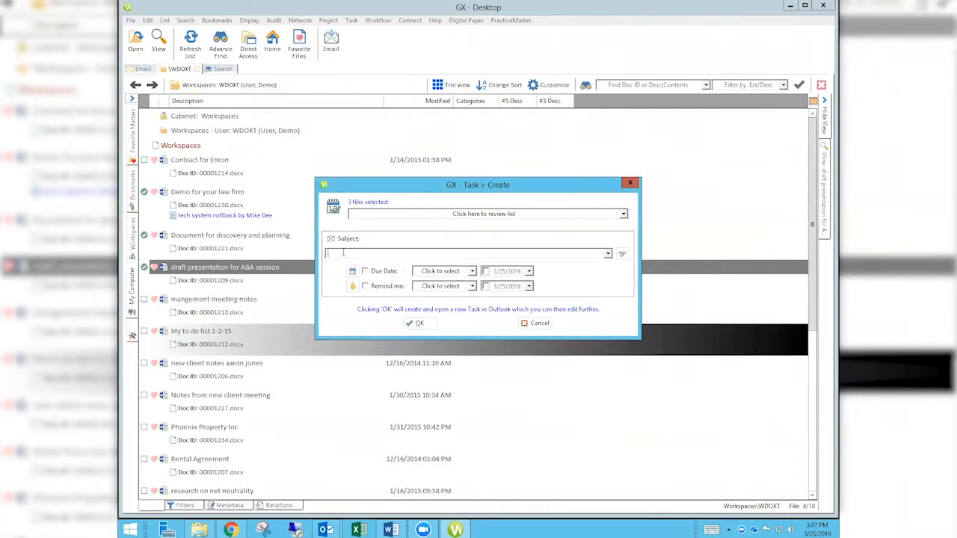
# Create task 'REview before final meeting' due Thursday 3/28/2019, reminder Tomorrow, and view it in Outlook.
pyautogui.write('REview before ')
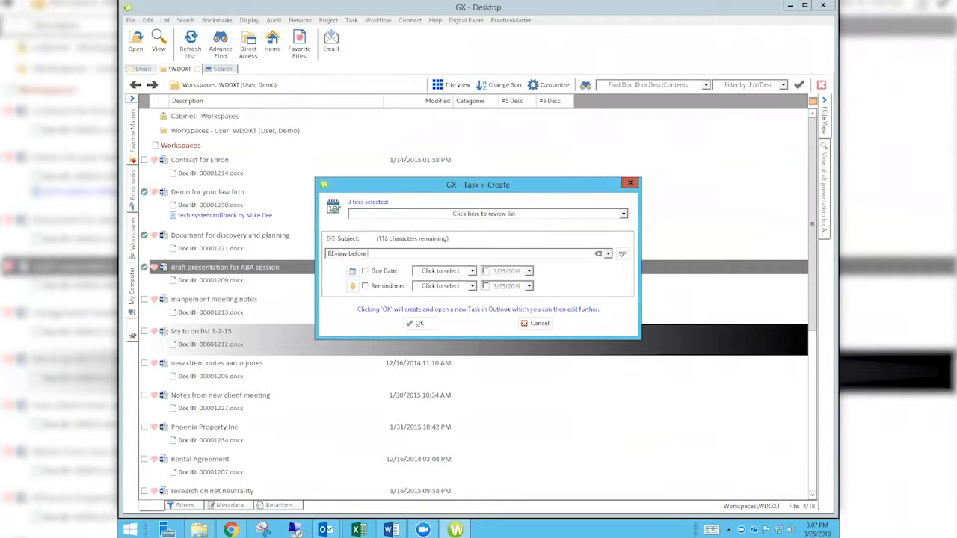
pyautogui.write('final meeting')
pyautogui.click(365, 272)
pyautogui.click(472, 271)
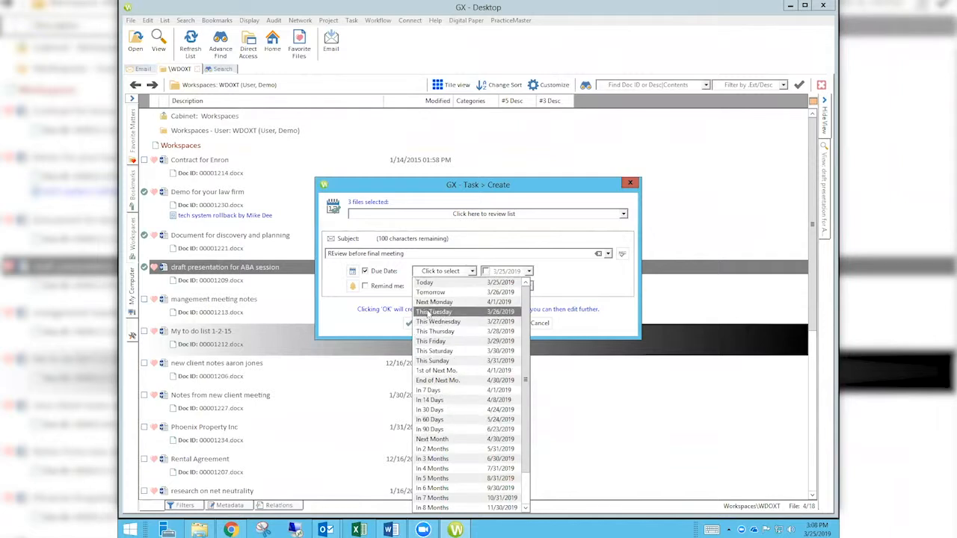
pyautogui.click(438, 333)
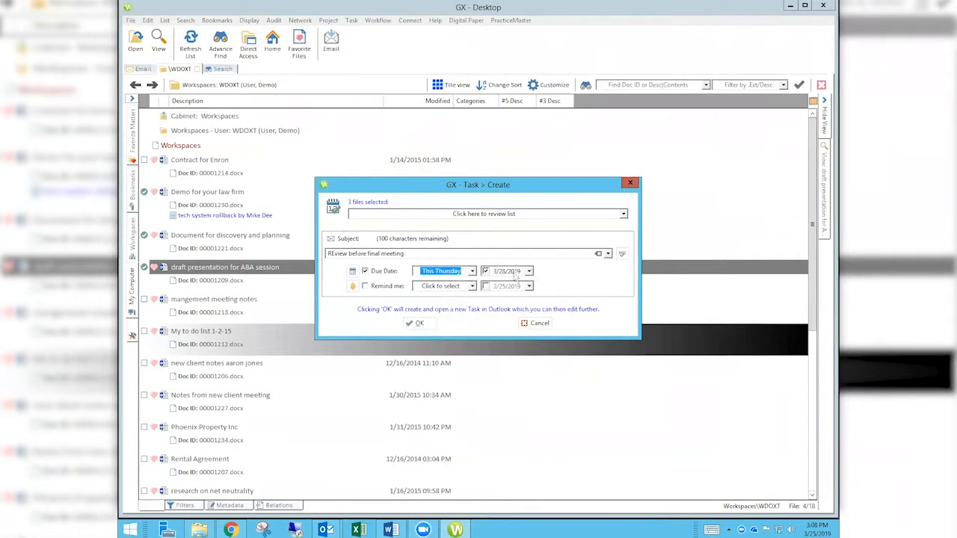
pyautogui.click(366, 287)
pyautogui.click(473, 287)
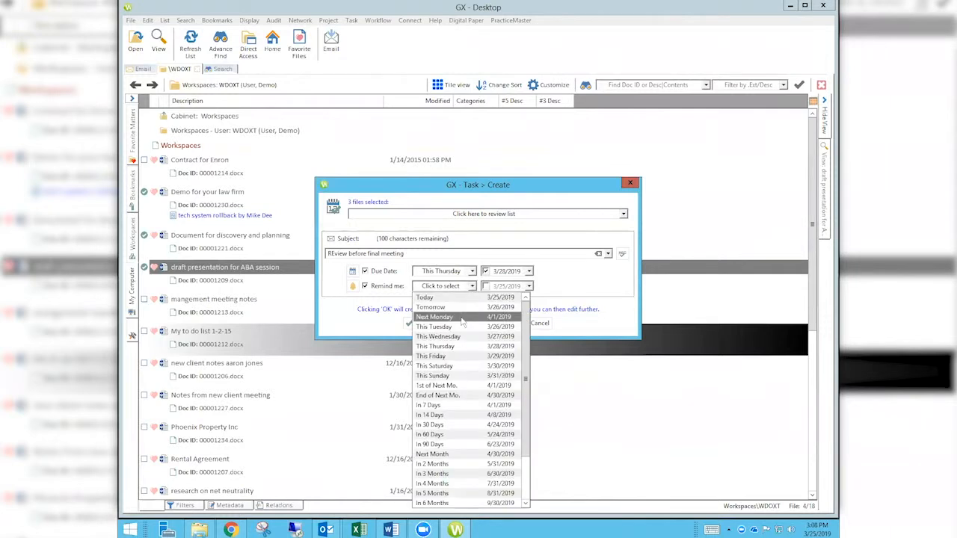
pyautogui.click(432, 308)
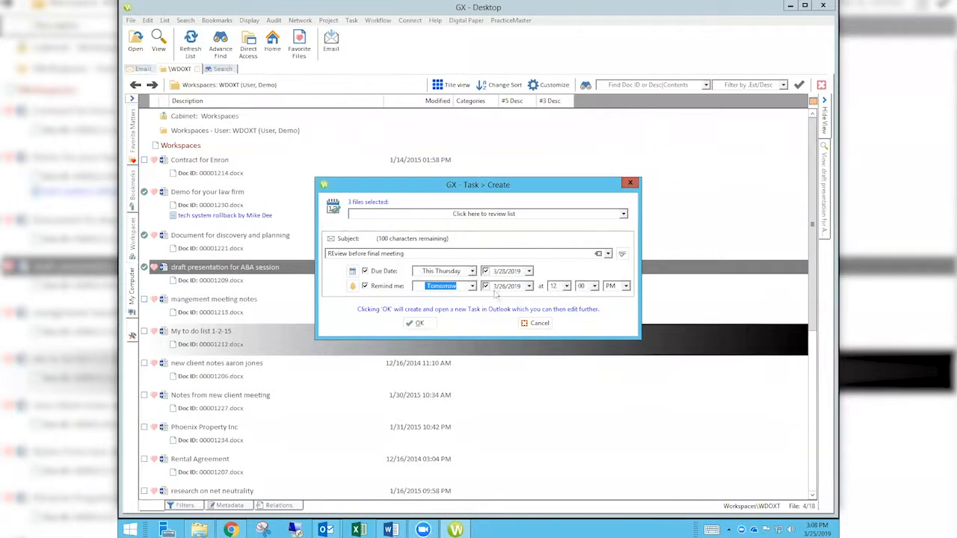
pyautogui.click(420, 324)
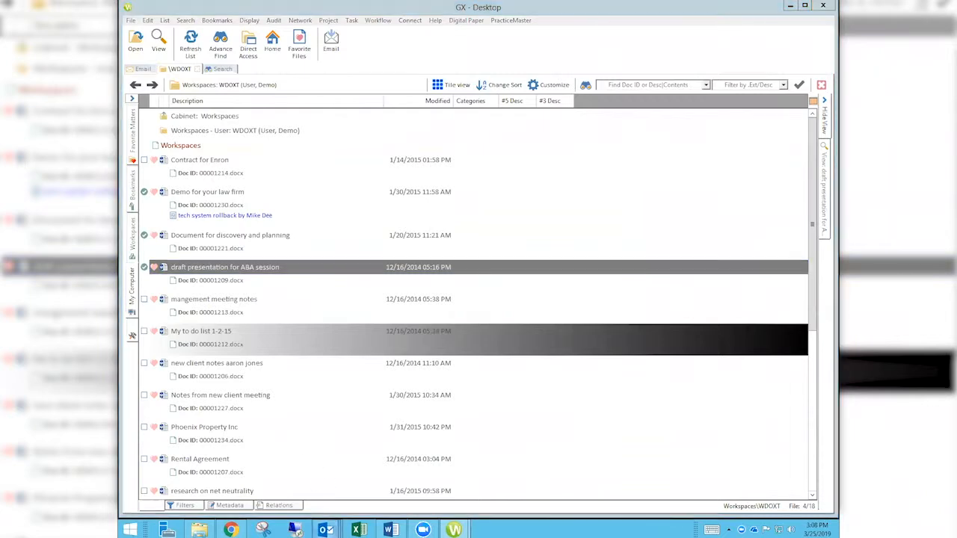
pyautogui.moveTo(328, 529)
pyautogui.click(438, 465)
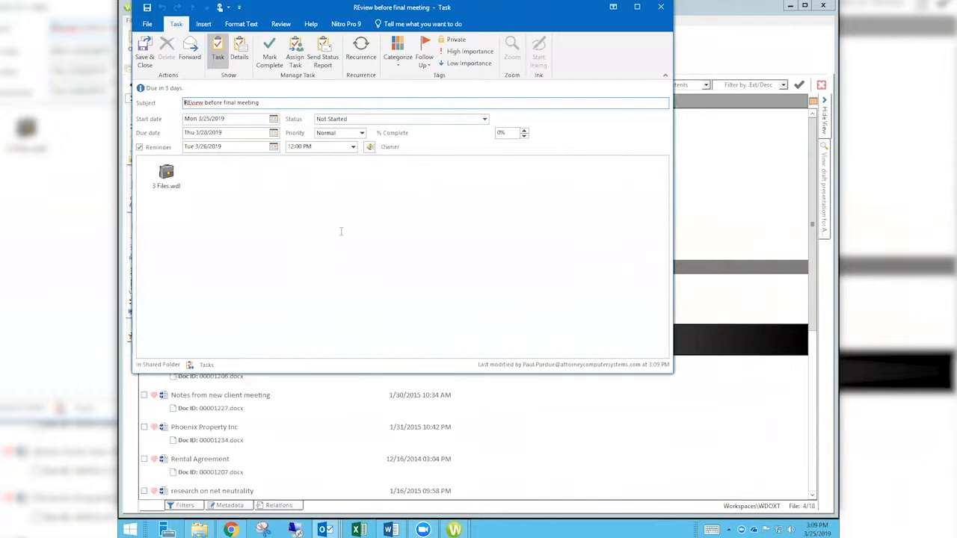
# Close the Outlook task window 'REview before final meeting'.
pyautogui.click(663, 9)
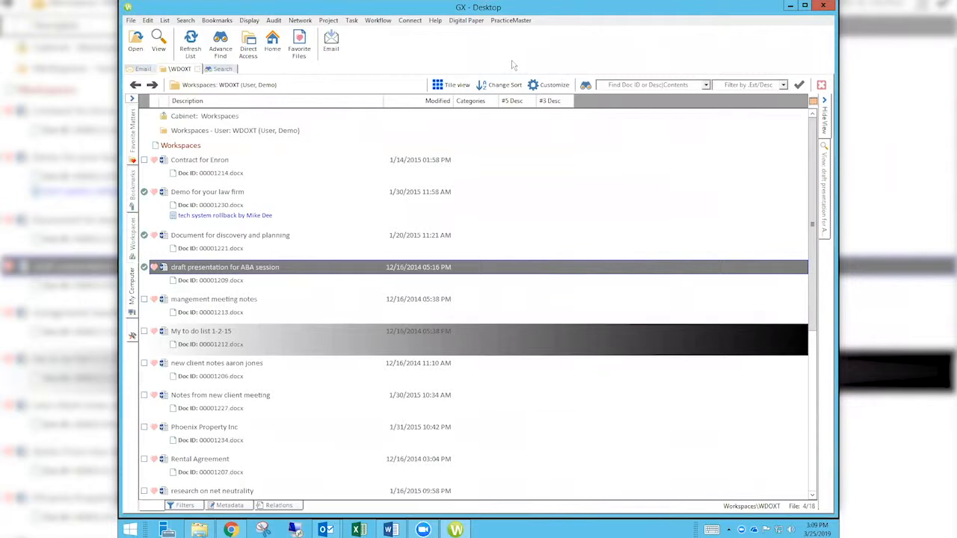
# Open the Audit menu on the GX desktop.
pyautogui.click(276, 22)
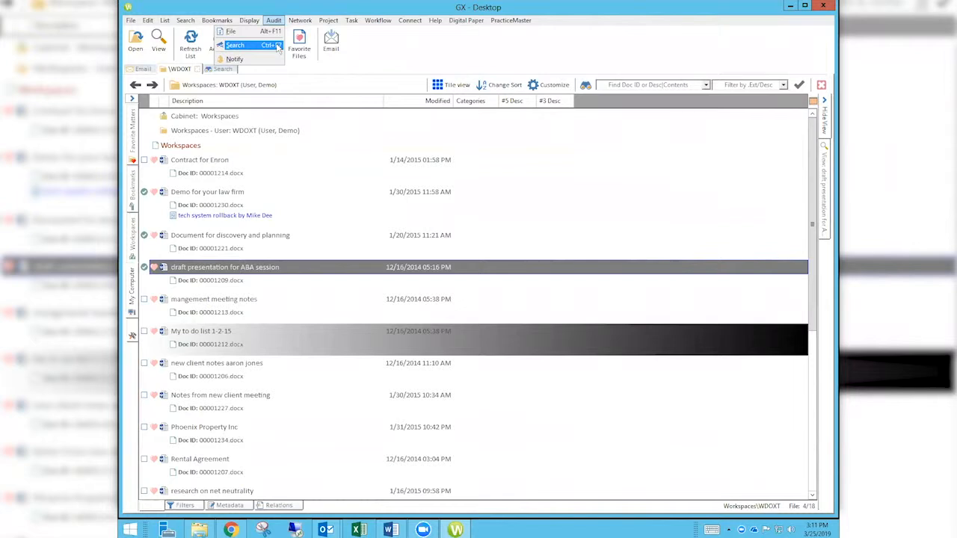
# Open Audit Notify, review the existing rules including Saving to Mesa, and add a new rule.
pyautogui.click(266, 59)
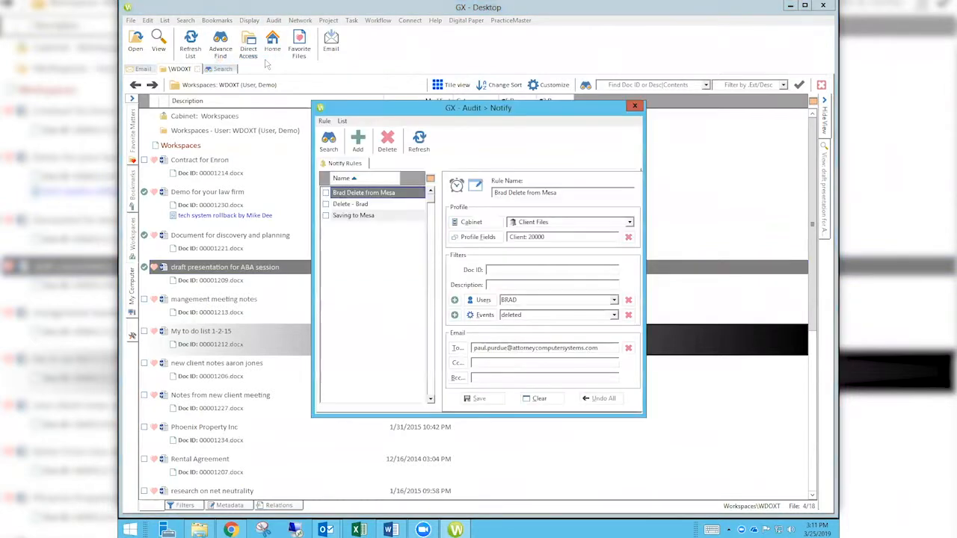
pyautogui.click(374, 194)
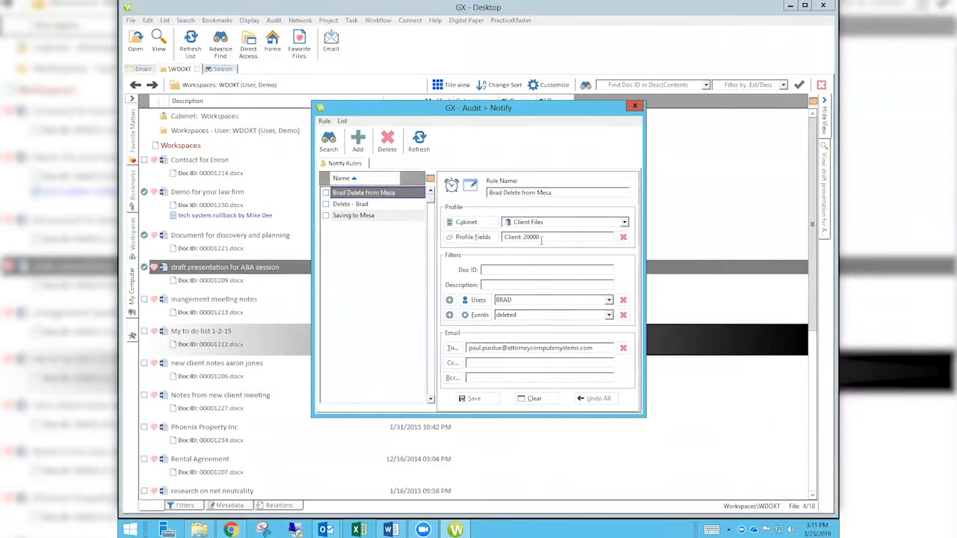
pyautogui.click(367, 204)
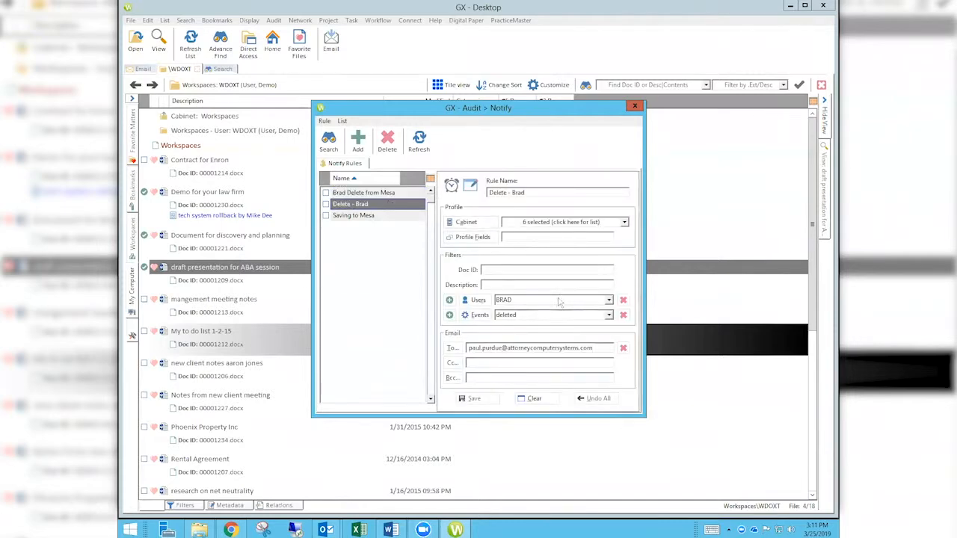
pyautogui.click(383, 217)
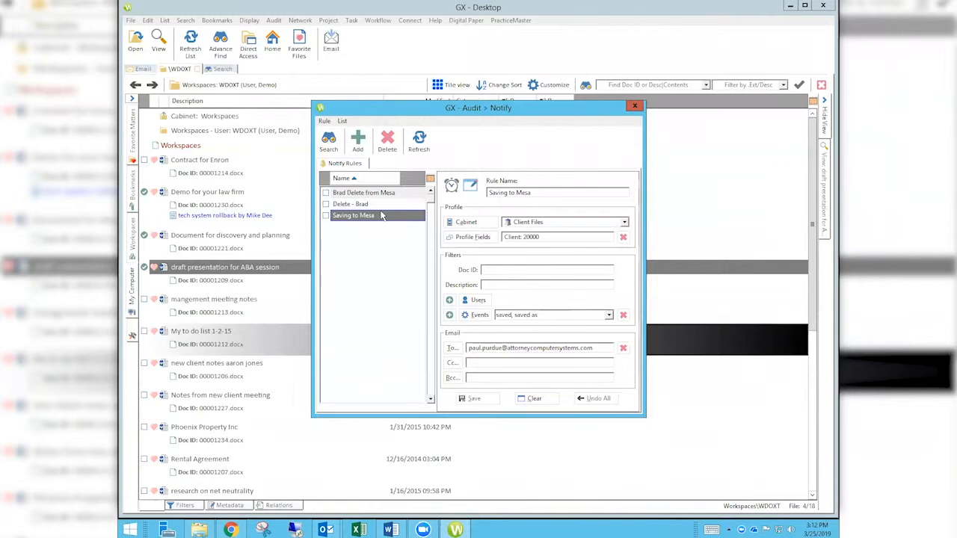
pyautogui.click(358, 144)
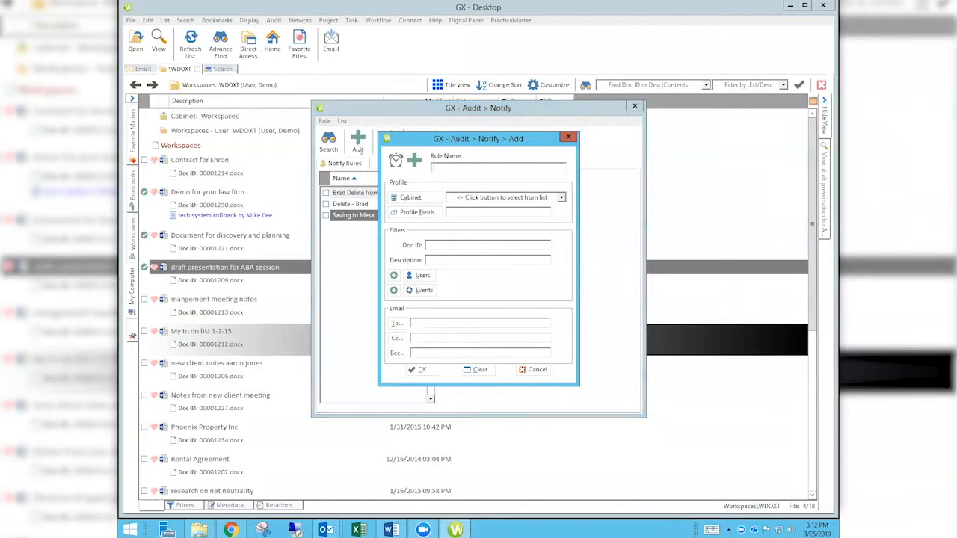
# Name the rule 'Brad Deletes Document (take two)', select all cabinets, and open Profile Fields.
pyautogui.write('Brad Delete')
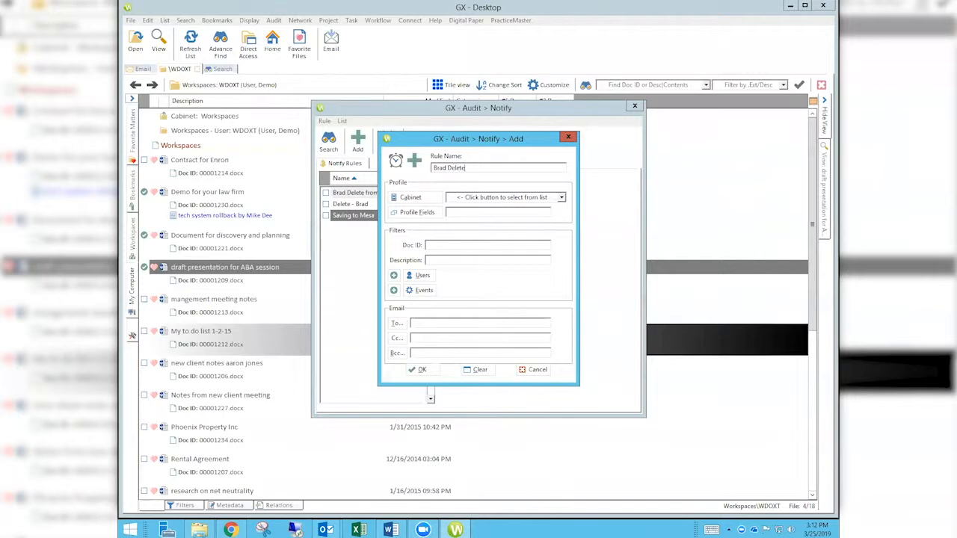
pyautogui.write('s Document (take two)')
pyautogui.click(562, 198)
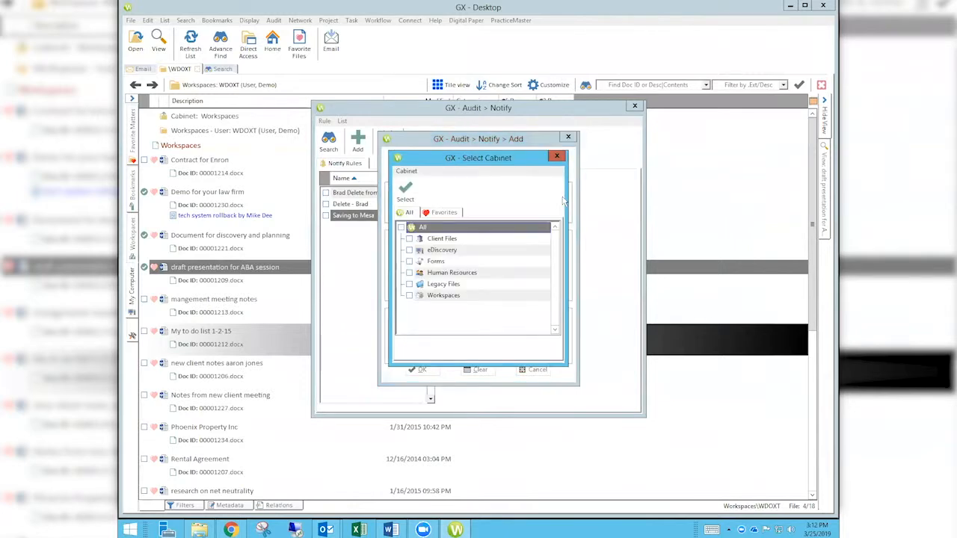
pyautogui.click(402, 228)
pyautogui.click(404, 192)
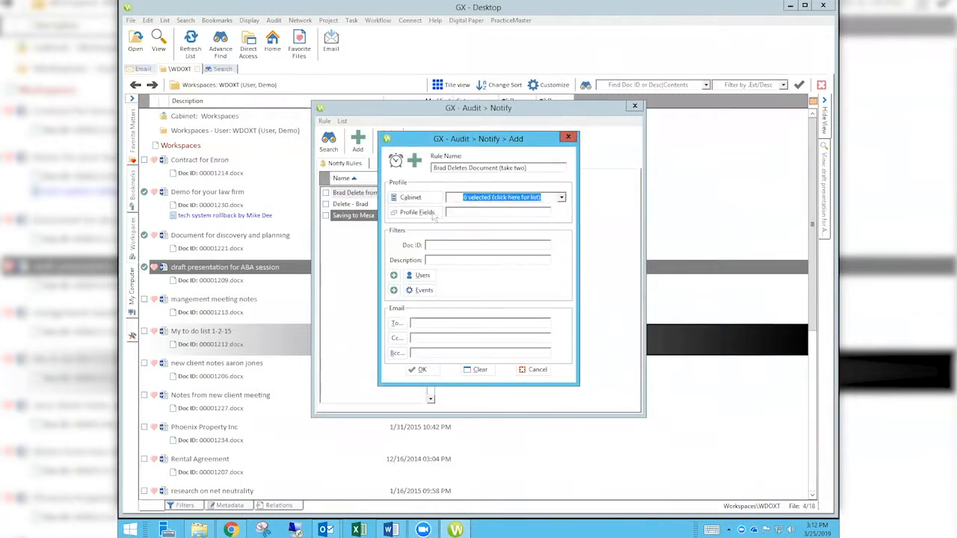
pyautogui.click(423, 215)
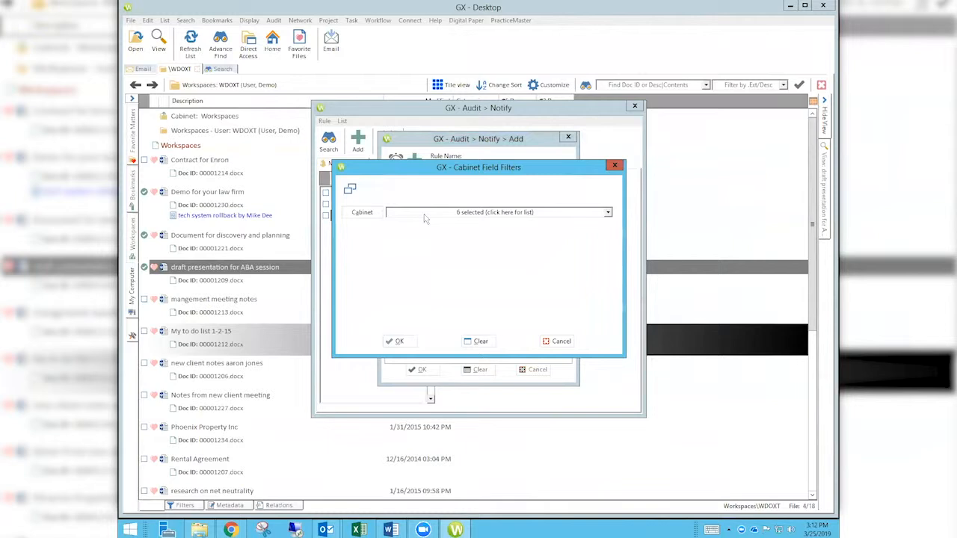
# Uncheck eDiscovery, Forms, Human Resources, Legacy Files and Workspaces, keeping Client Files, then open its field filters.
pyautogui.click(560, 343)
pyautogui.click(561, 197)
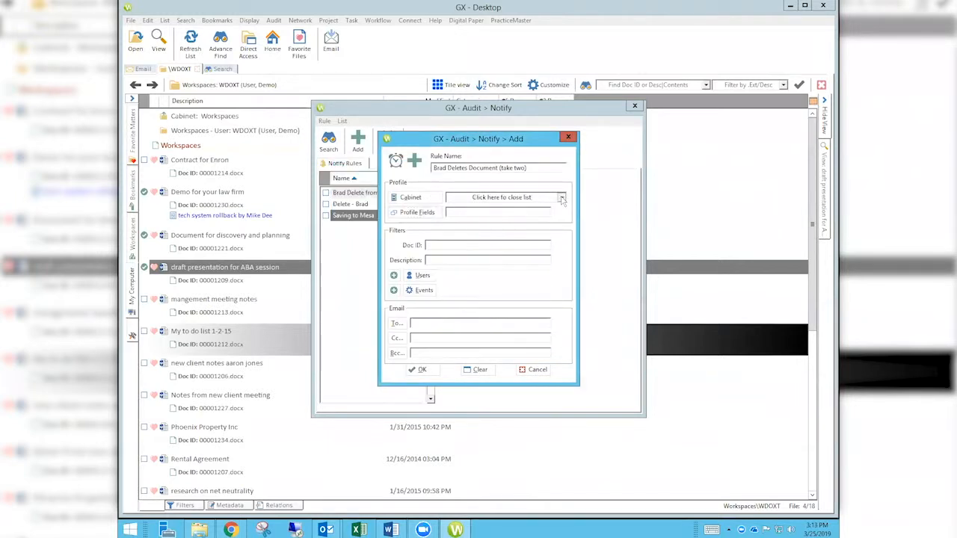
pyautogui.click(406, 200)
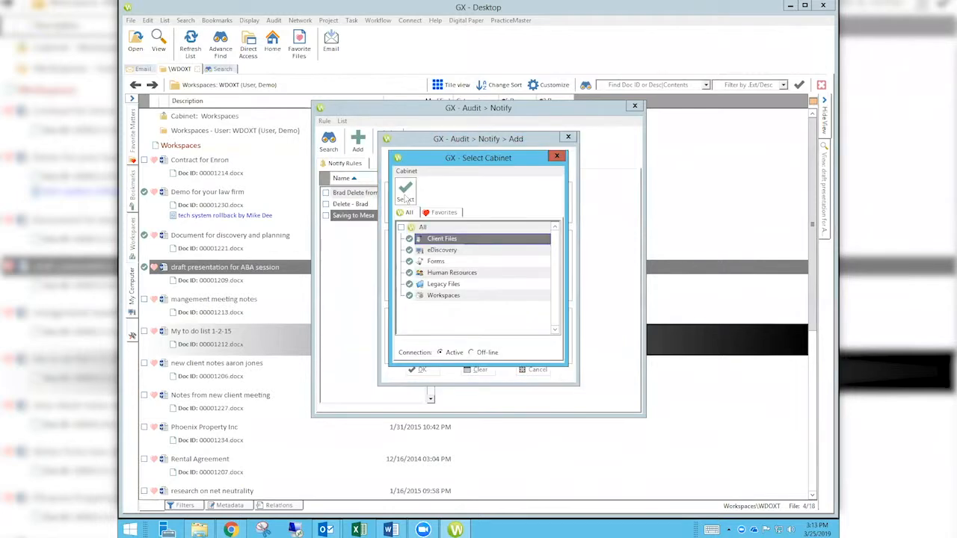
pyautogui.click(409, 250)
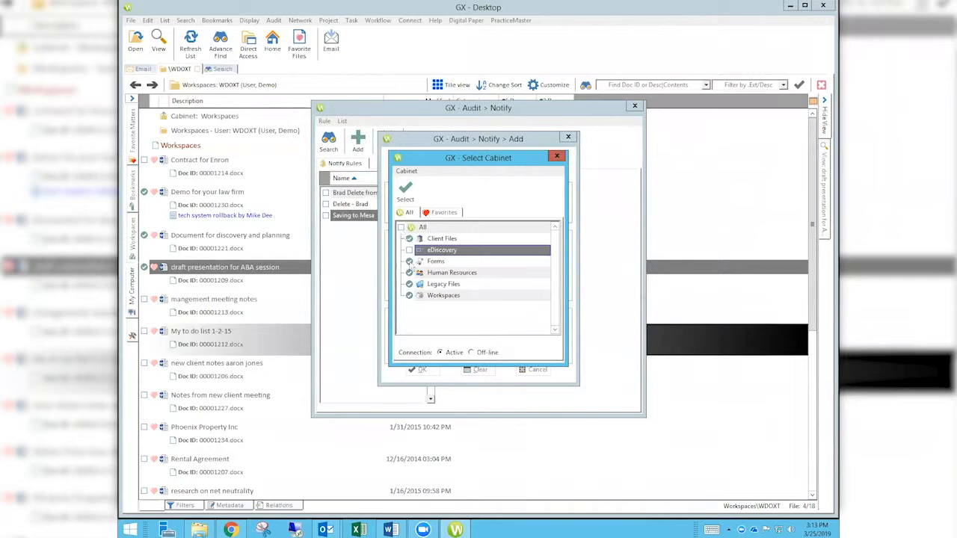
pyautogui.click(409, 261)
pyautogui.click(410, 274)
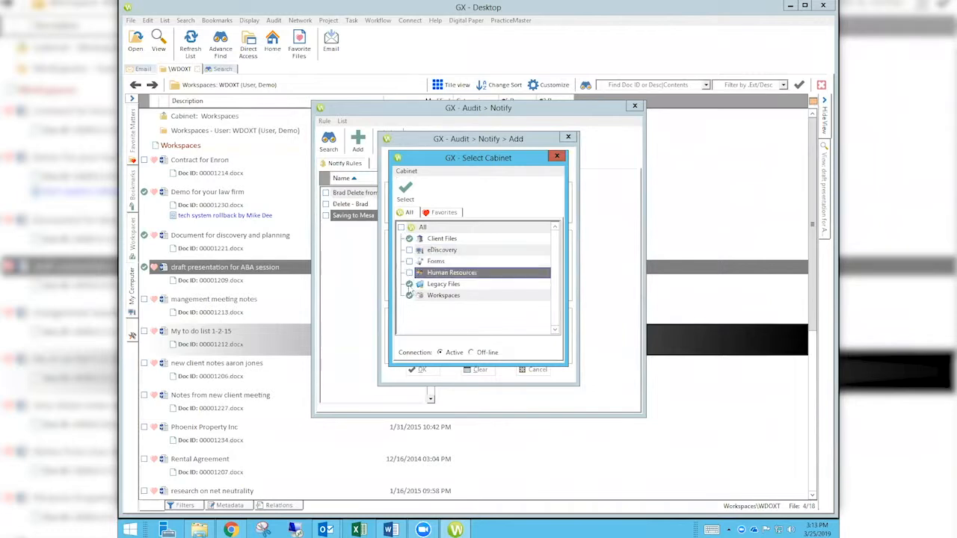
pyautogui.doubleClick(409, 284)
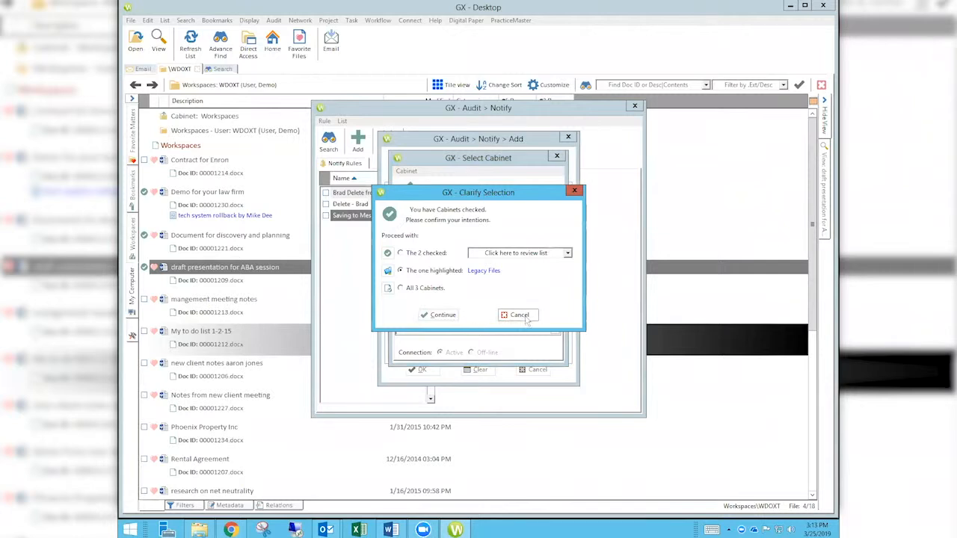
pyautogui.click(522, 316)
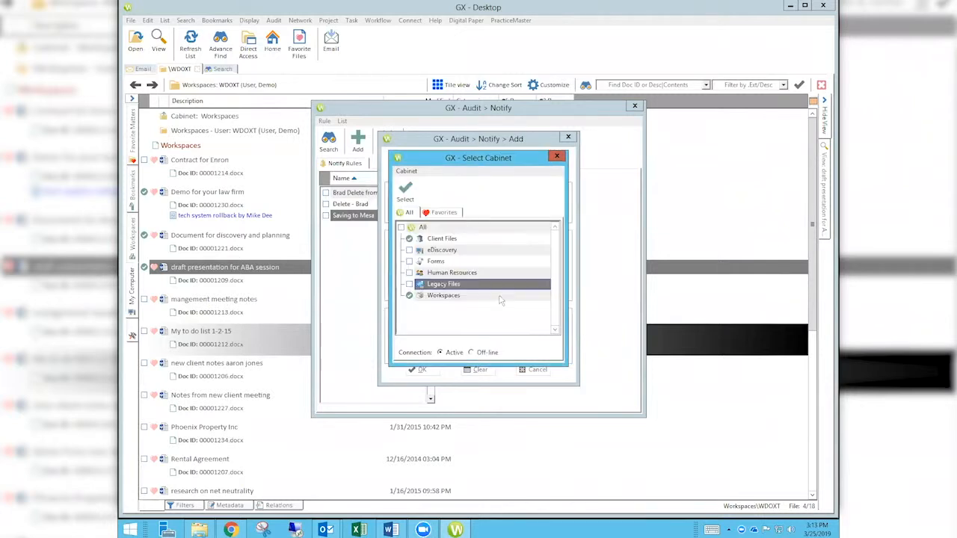
pyautogui.click(412, 297)
pyautogui.click(404, 188)
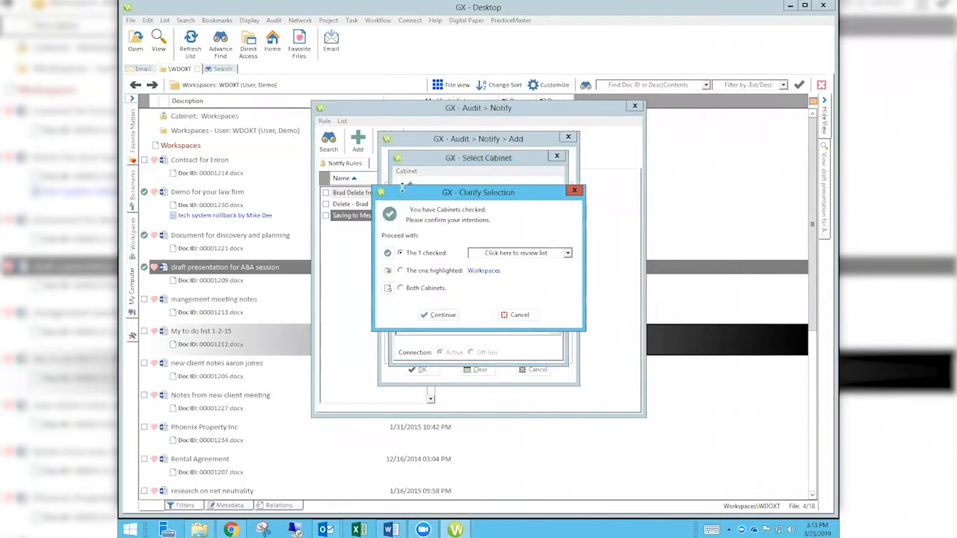
pyautogui.press('Return')
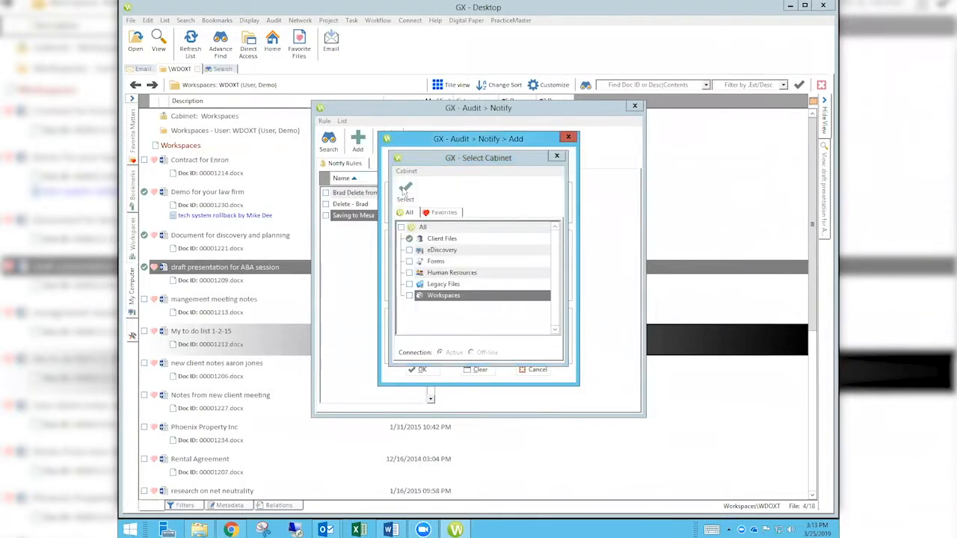
pyautogui.click(417, 212)
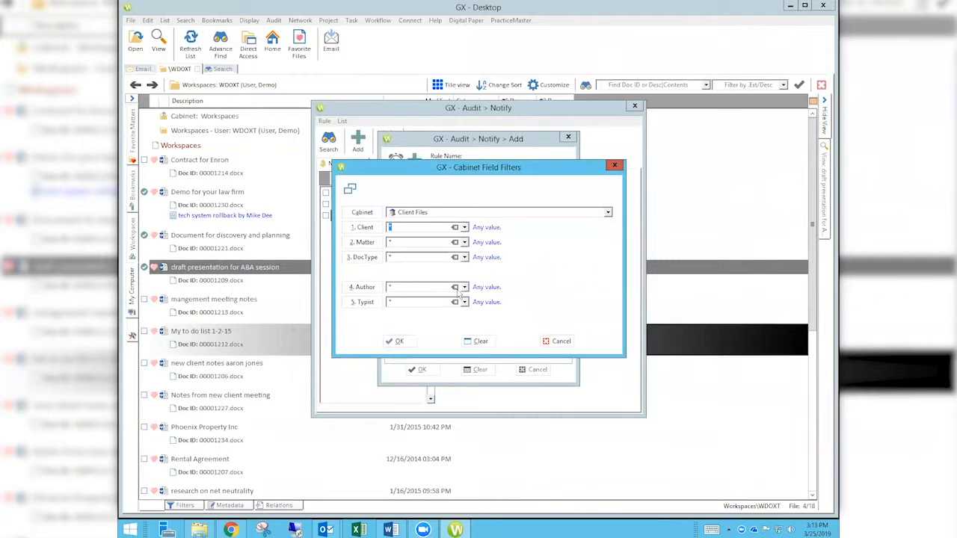
# Filter the rule's Client field to 20000, City of Mesa.
pyautogui.write('MESA')
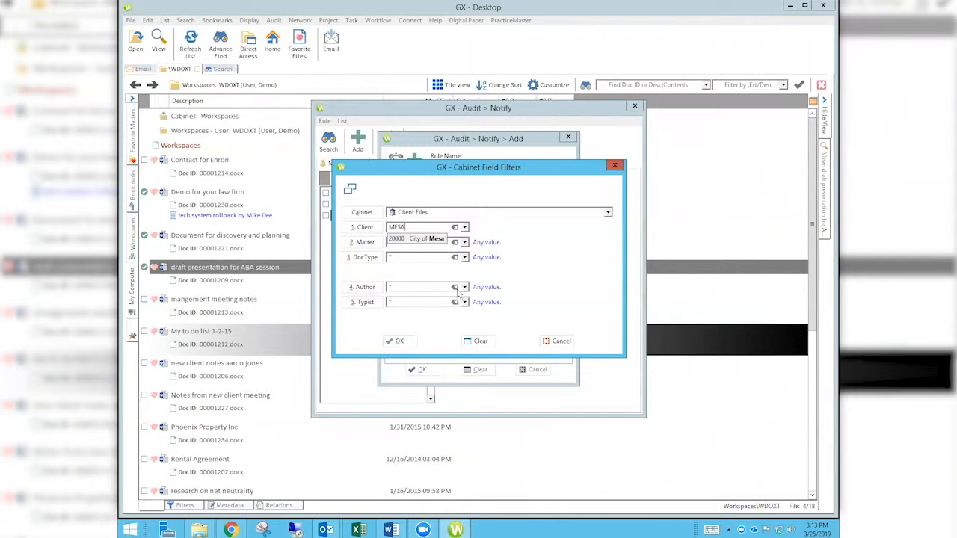
pyautogui.press('Down')
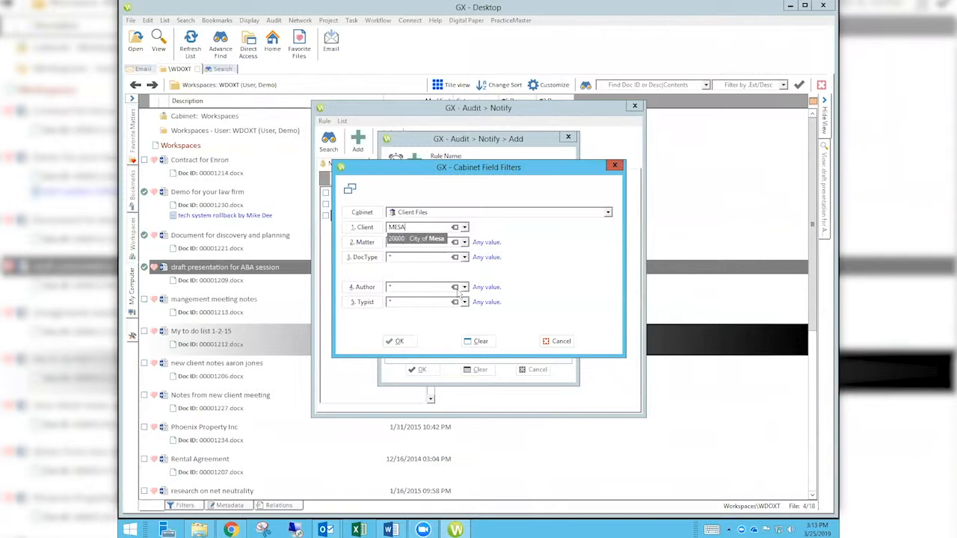
pyautogui.click(436, 239)
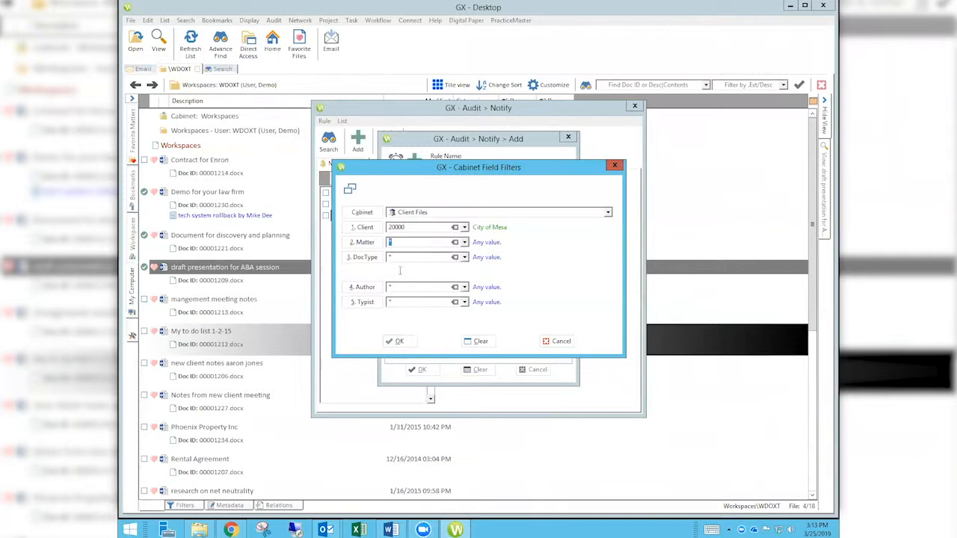
pyautogui.click(399, 342)
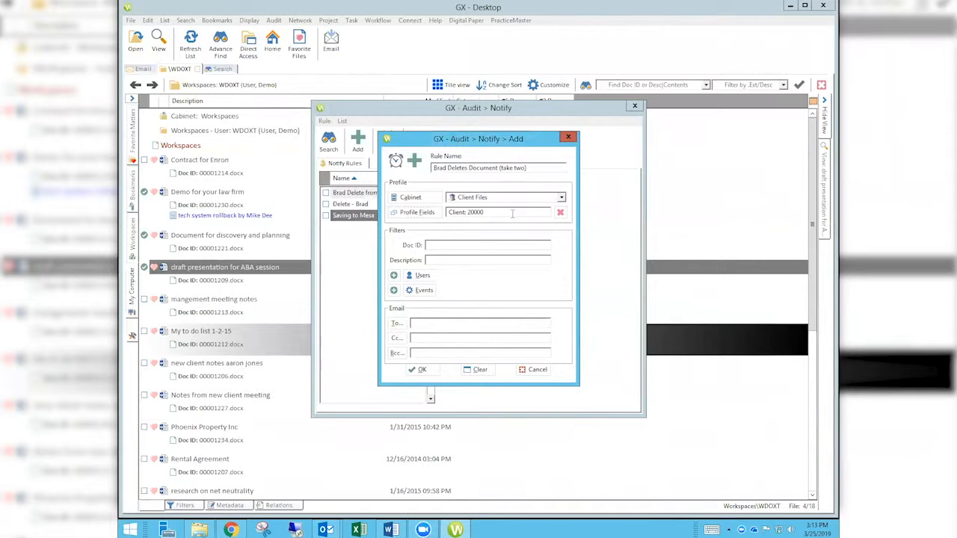
# Reset the Client filter to * so the rule has no profile field filter.
pyautogui.moveTo(513, 214); pyautogui.dragTo(447, 215)
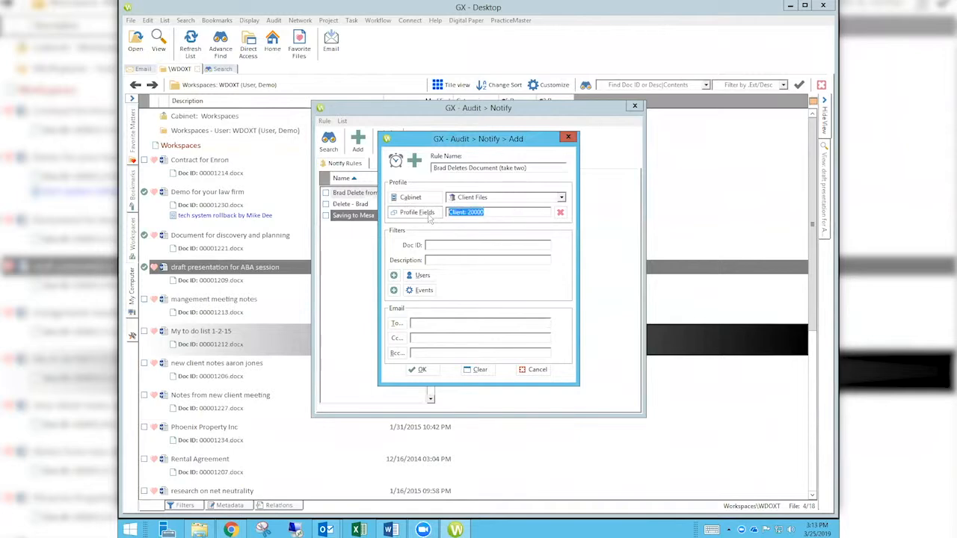
pyautogui.click(417, 214)
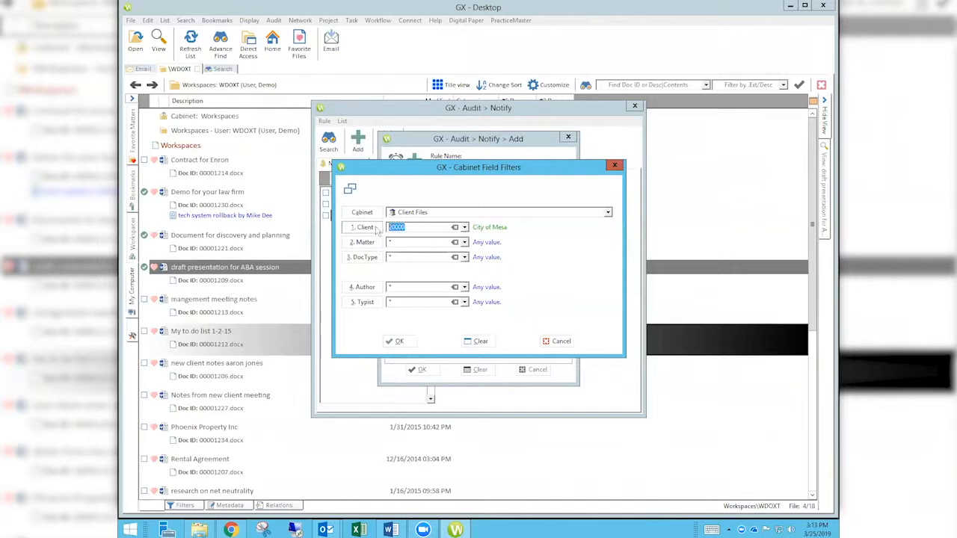
pyautogui.write('*')
pyautogui.click(397, 342)
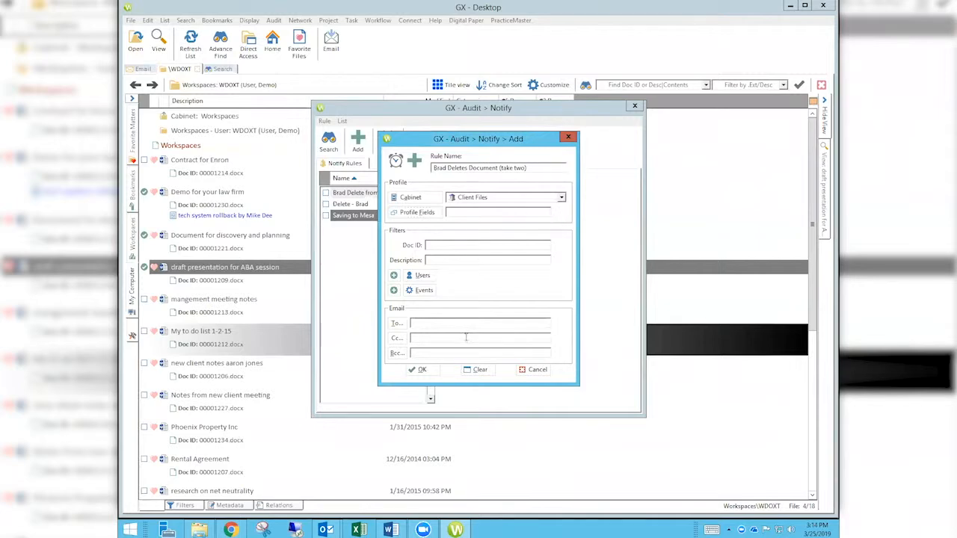
pyautogui.click(413, 199)
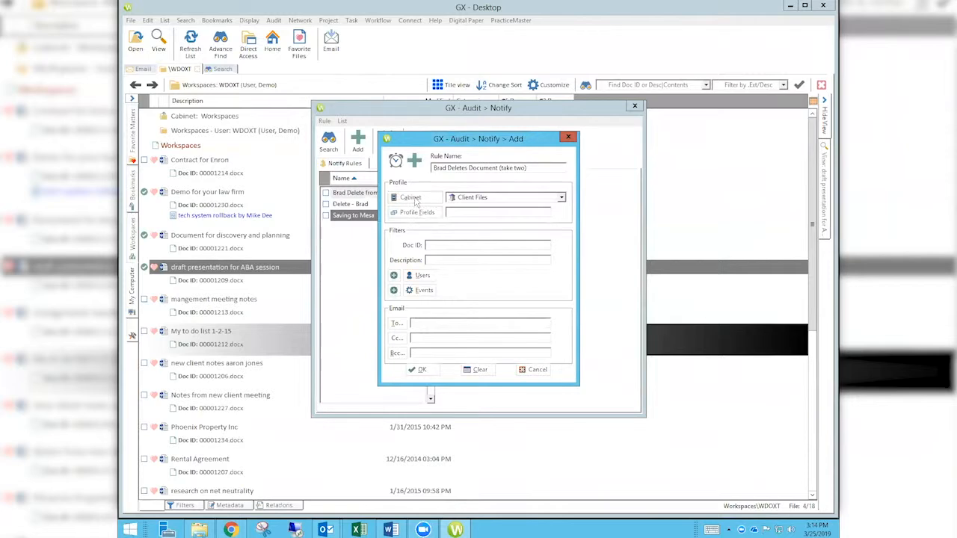
# Select All so the rule's Cabinet field reads 6 selected, then focus Description.
pyautogui.click(401, 228)
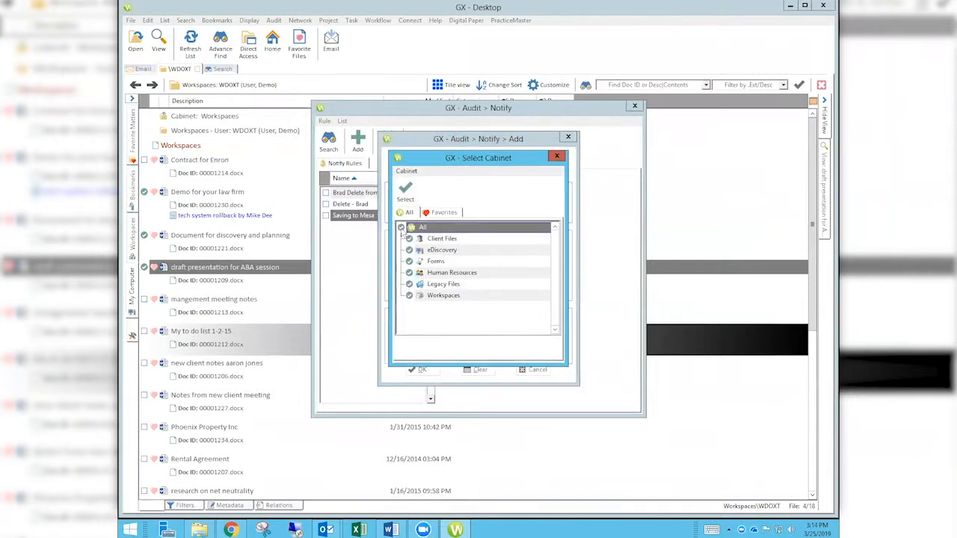
pyautogui.click(406, 192)
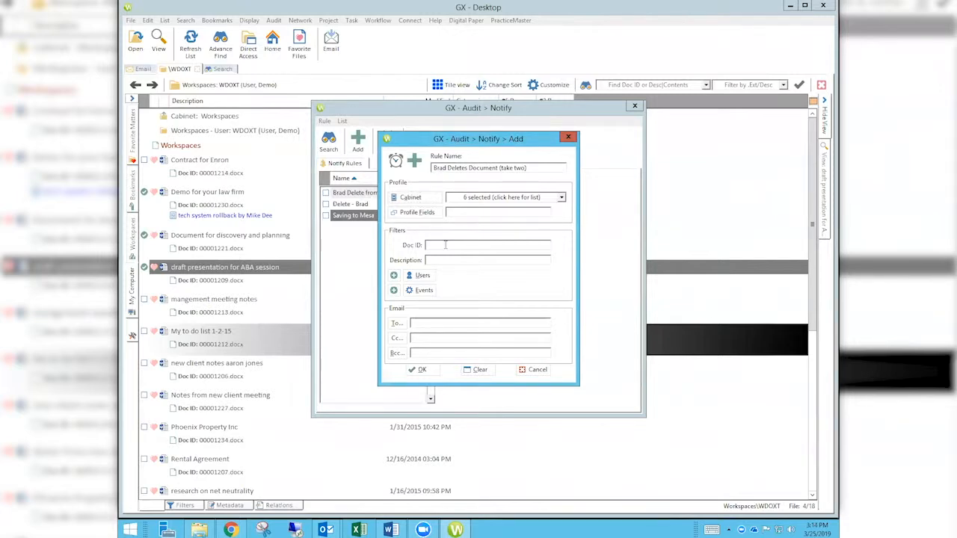
pyautogui.click(451, 260)
pyautogui.click(423, 277)
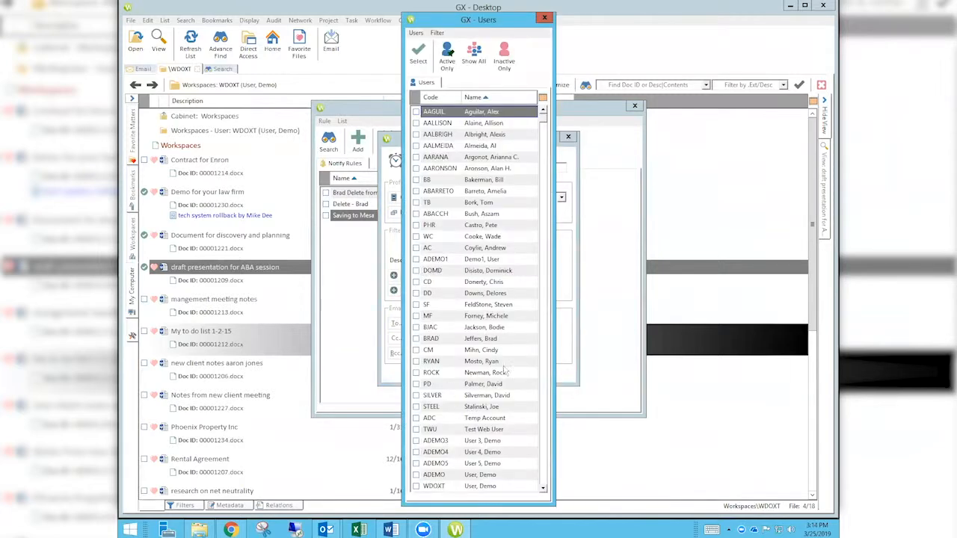
pyautogui.click(501, 317)
pyautogui.click(417, 339)
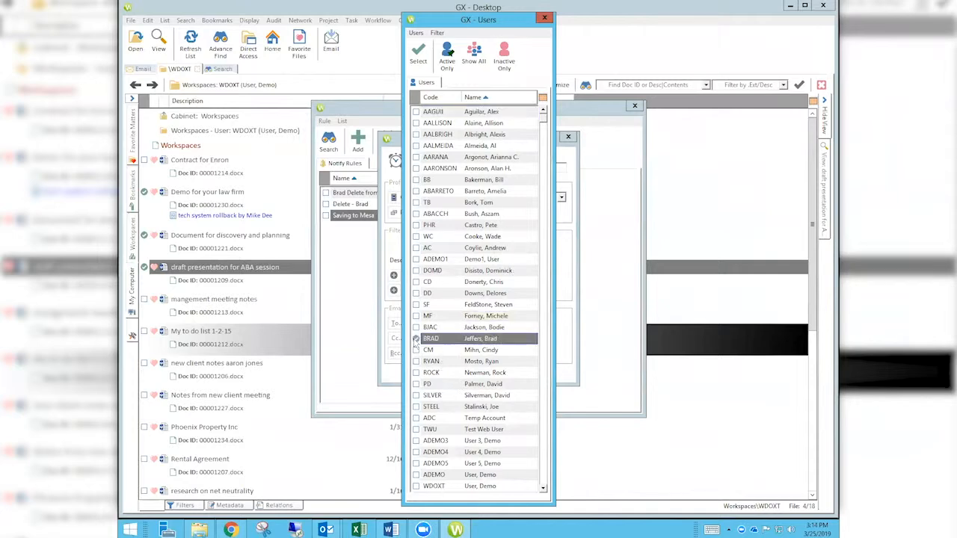
pyautogui.click(418, 54)
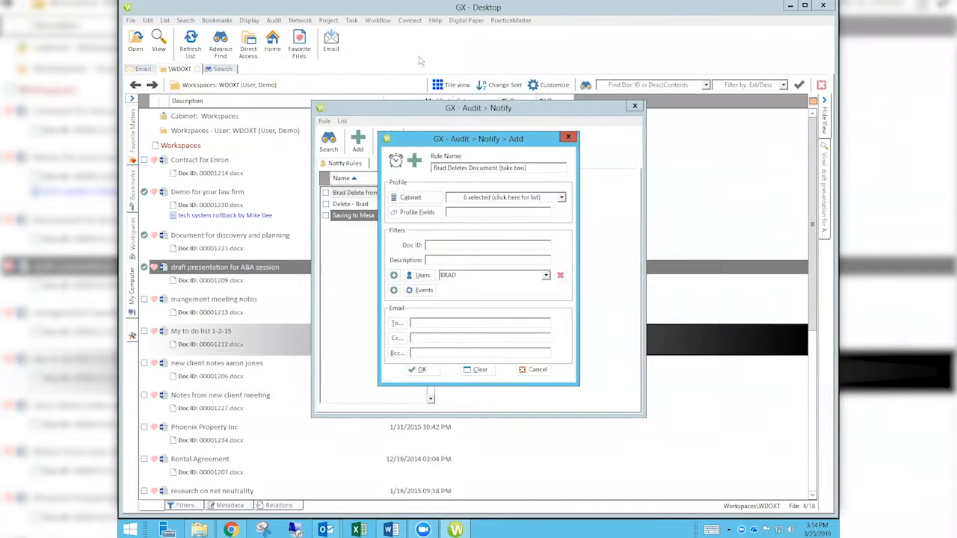
pyautogui.click(421, 290)
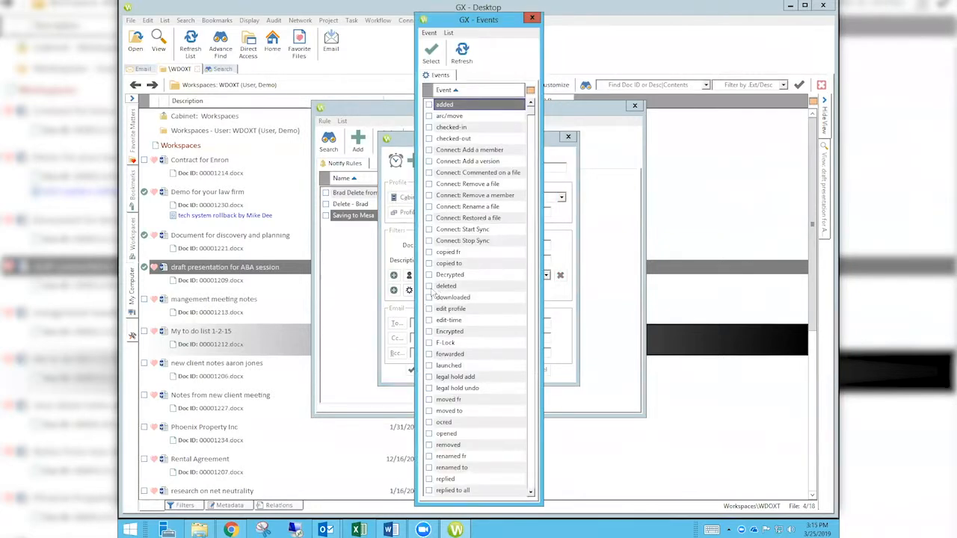
# Tick 'deleted' as the rule's event filter and confirm it.
pyautogui.click(430, 288)
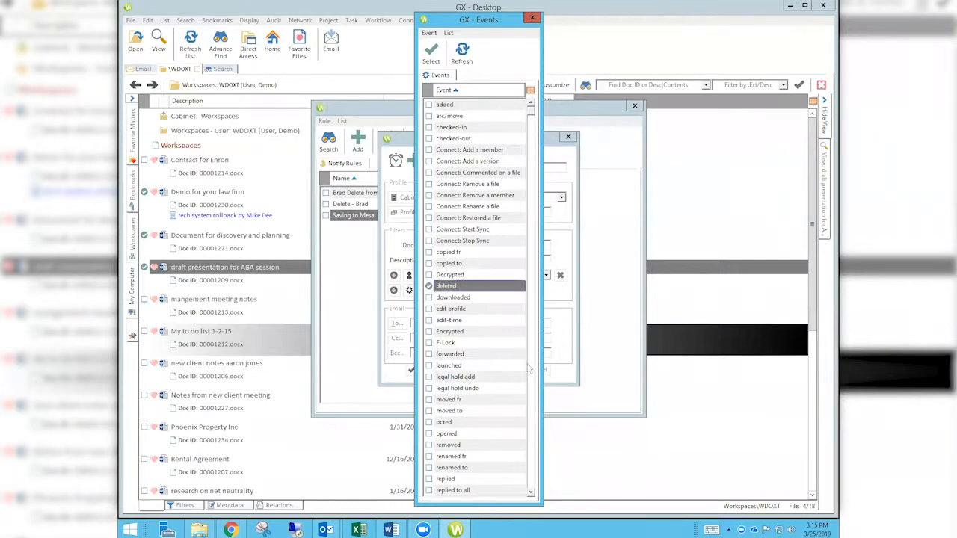
pyautogui.click(534, 371)
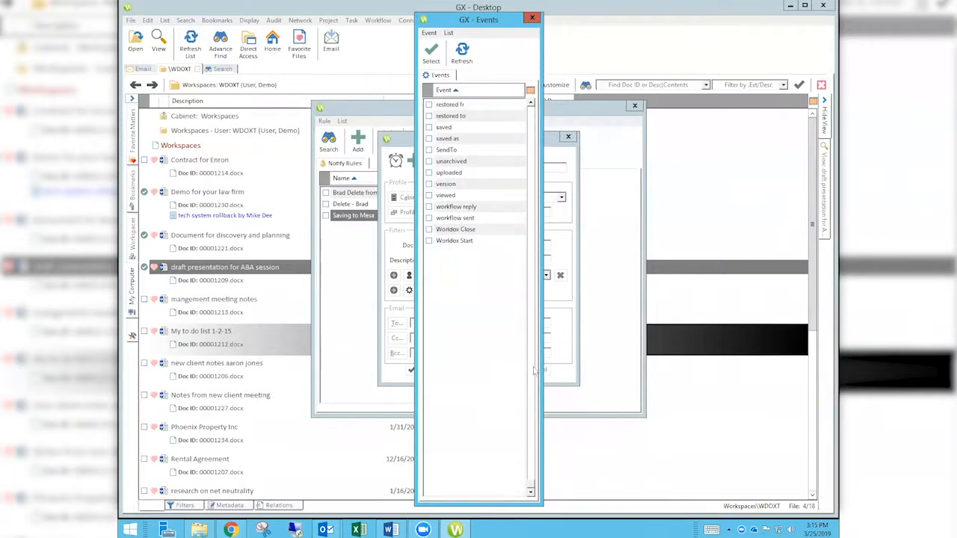
pyautogui.click(534, 371)
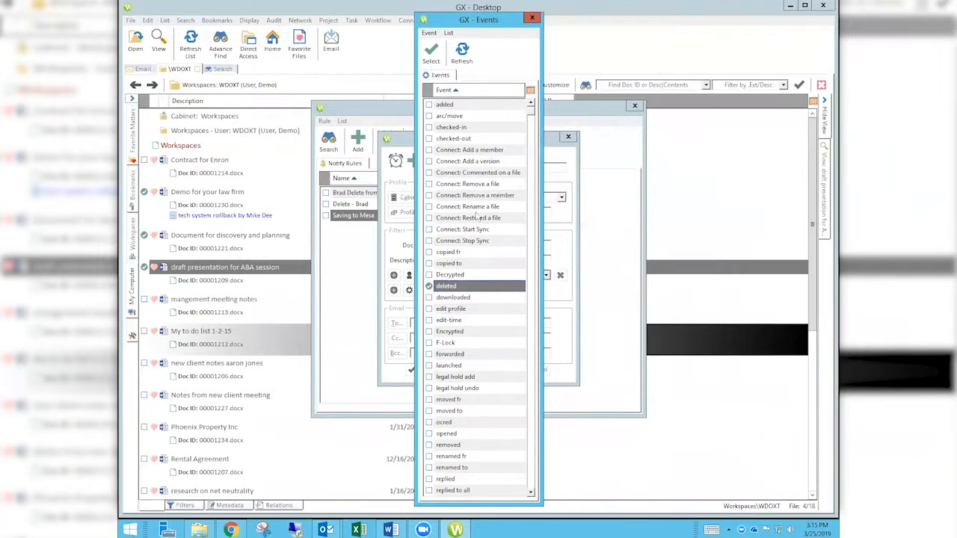
pyautogui.click(434, 52)
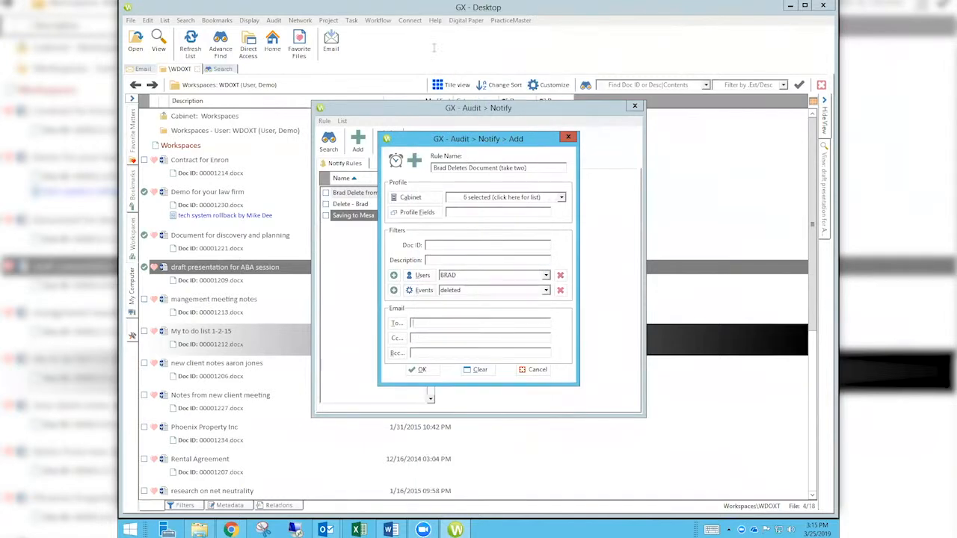
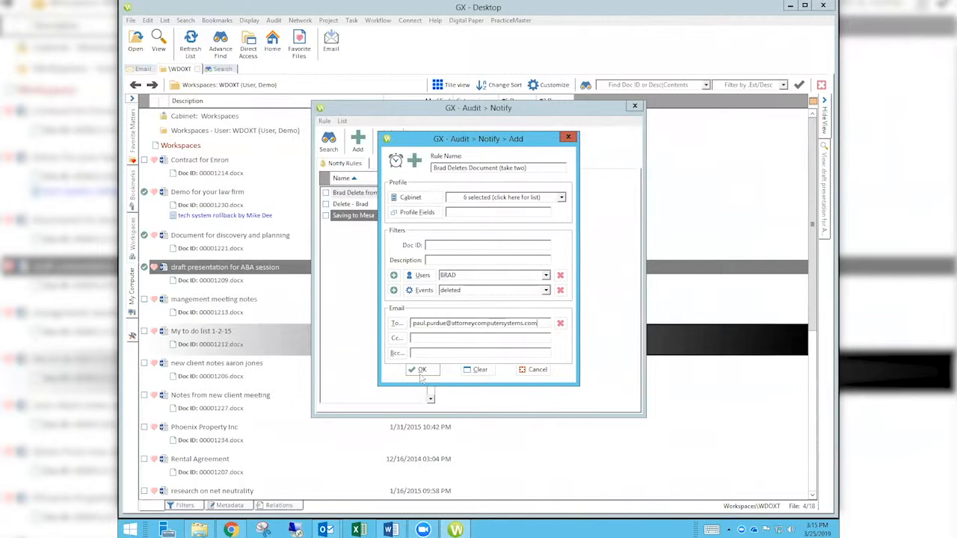
# Enter the recipient's e-mail address in the To field and reopen the Events list.
pyautogui.click(423, 292)
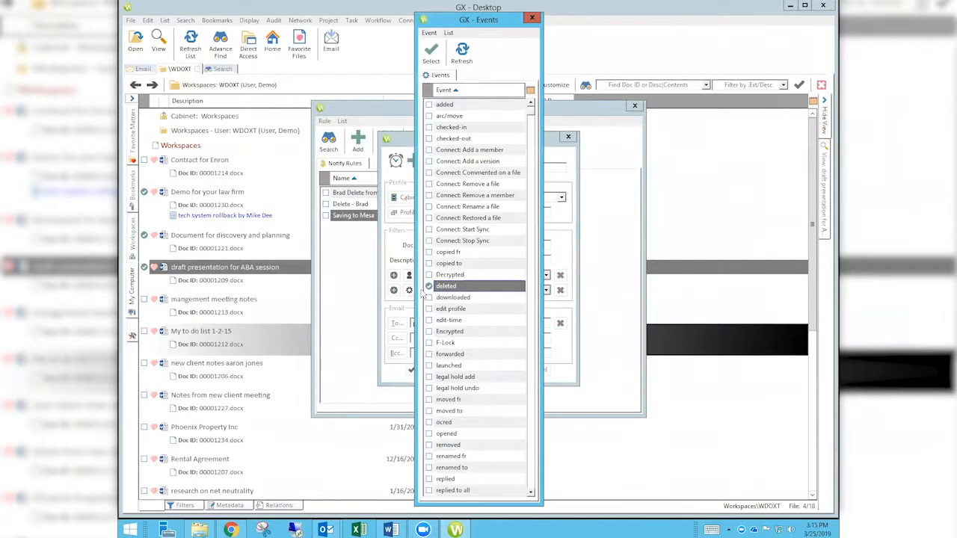
# Close the Events list and review the Users list, leaving both unchanged.
pyautogui.click(534, 20)
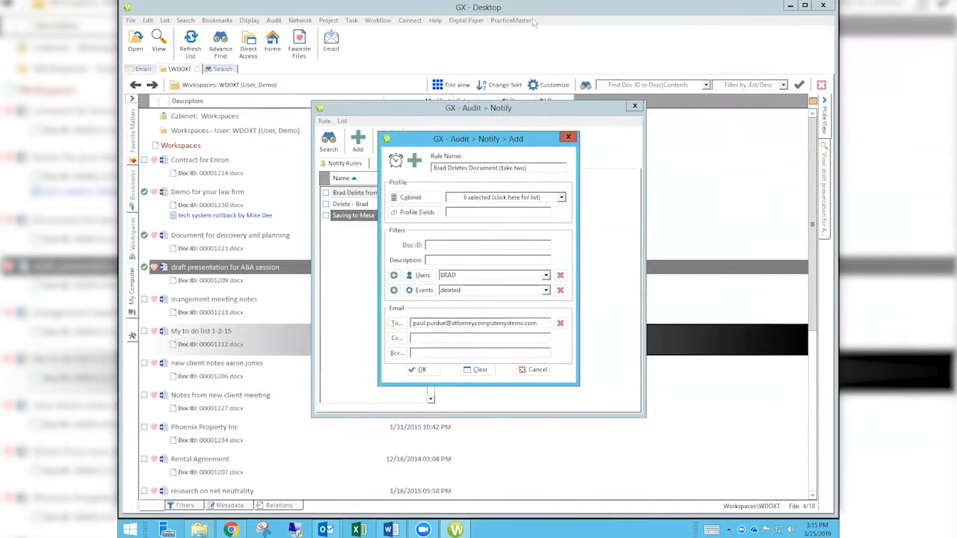
pyautogui.click(422, 276)
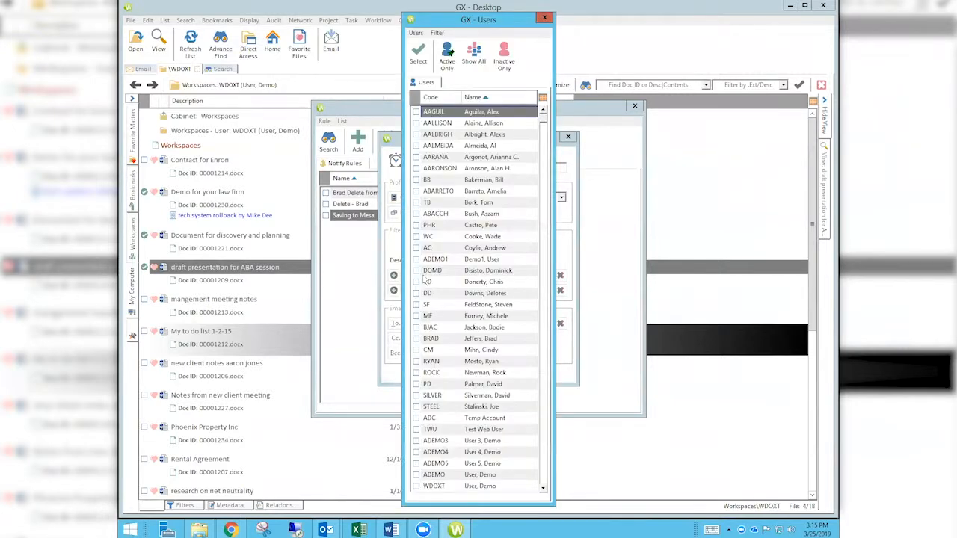
pyautogui.click(545, 19)
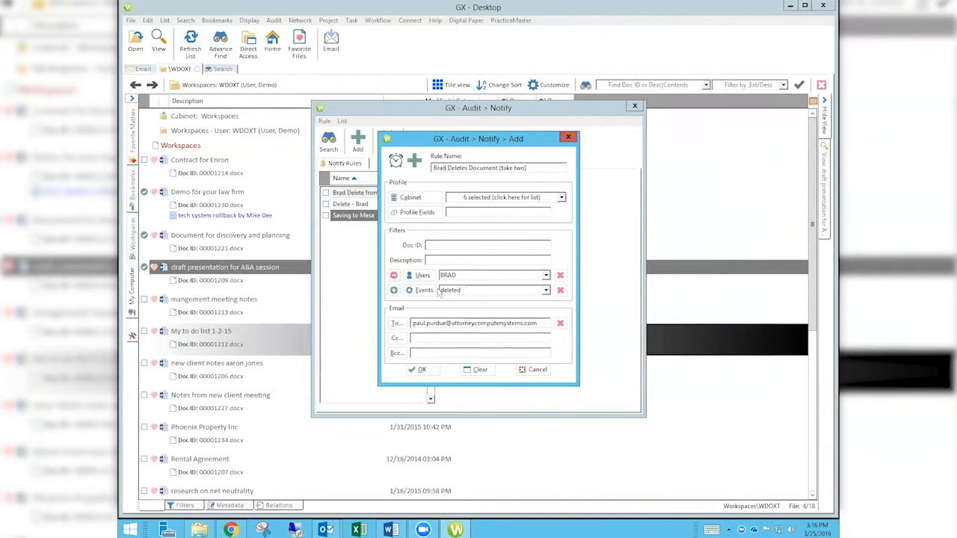
pyautogui.click(394, 291)
pyautogui.click(394, 291)
pyautogui.click(394, 276)
# Open a new Chrome window, load attorneycomputersystems.com, and maximize it.
pyautogui.rightClick(231, 530)
pyautogui.click(241, 479)
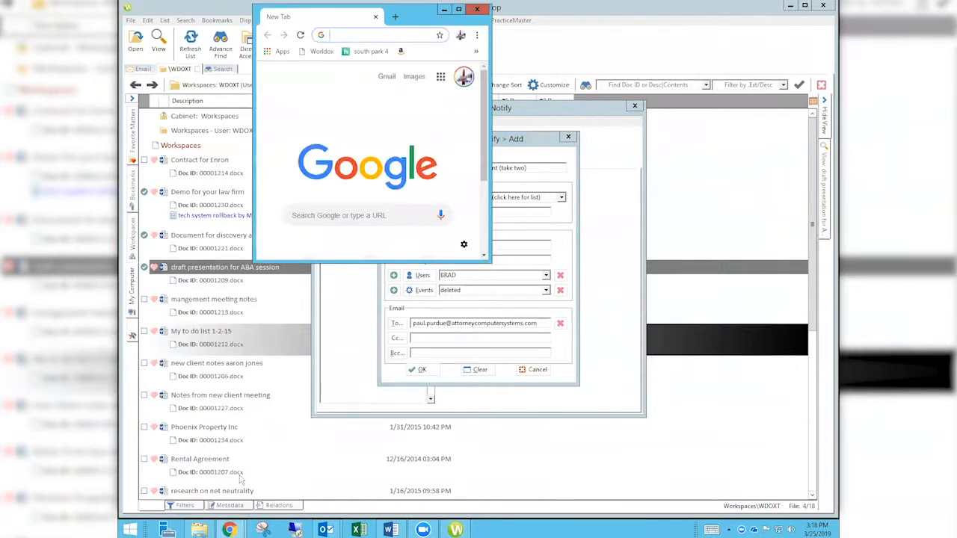
pyautogui.write('atto')
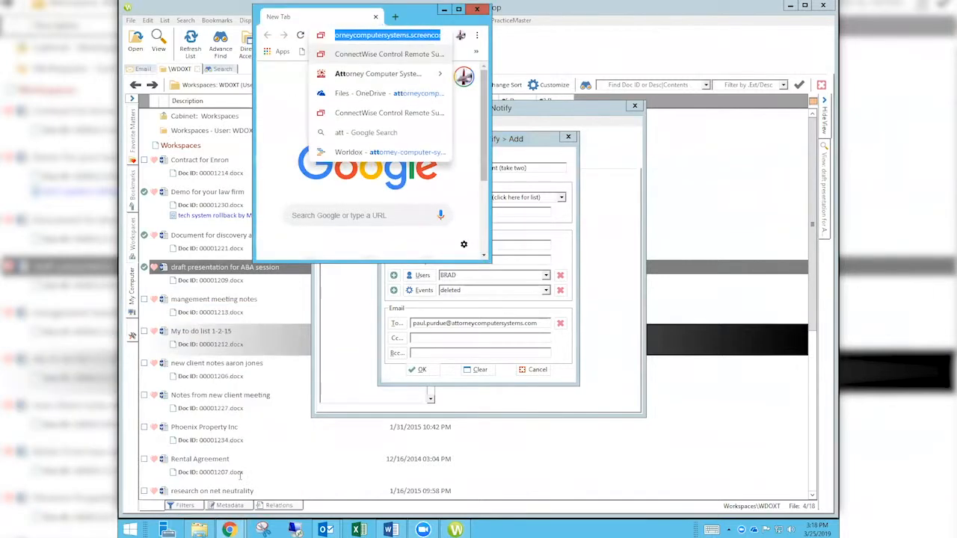
pyautogui.press('Down')
pyautogui.press('Down')
pyautogui.press('Up')
pyautogui.press('Return')
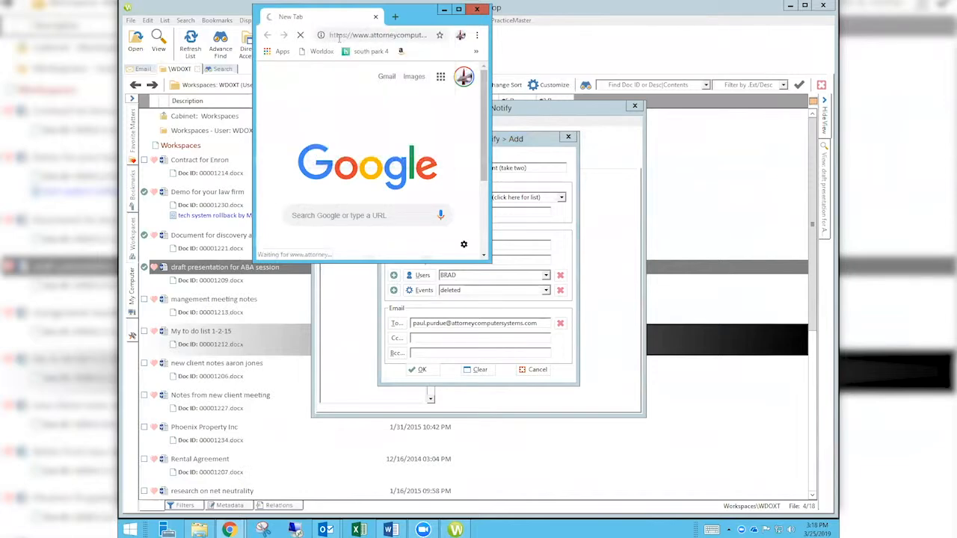
pyautogui.click(459, 9)
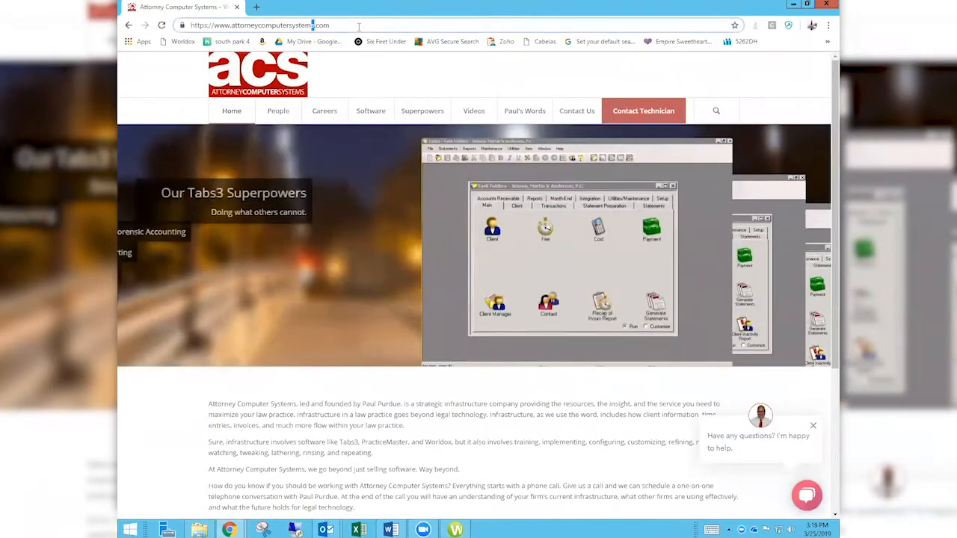
# Go to the site's Videos page and scroll through its meetings and webinar listings.
pyautogui.moveTo(466, 101)
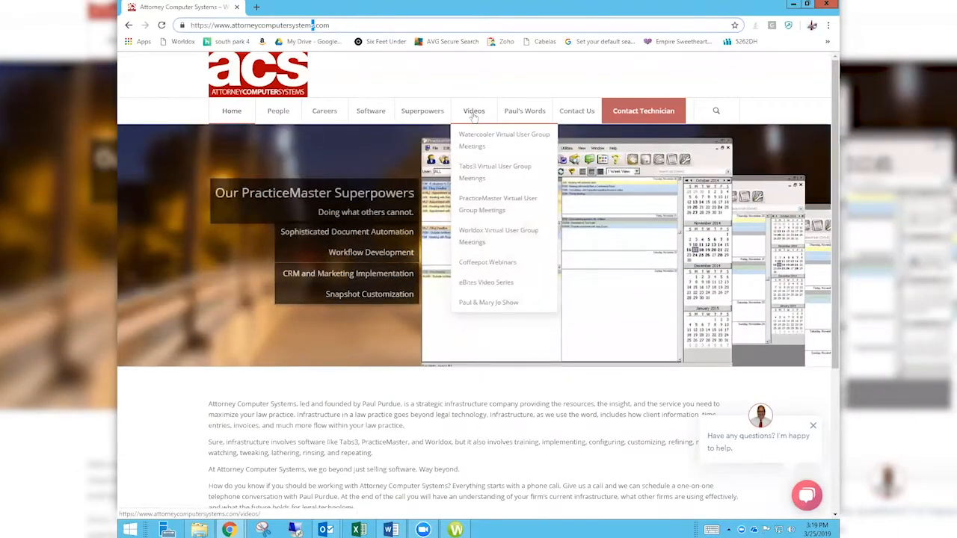
pyautogui.click(475, 112)
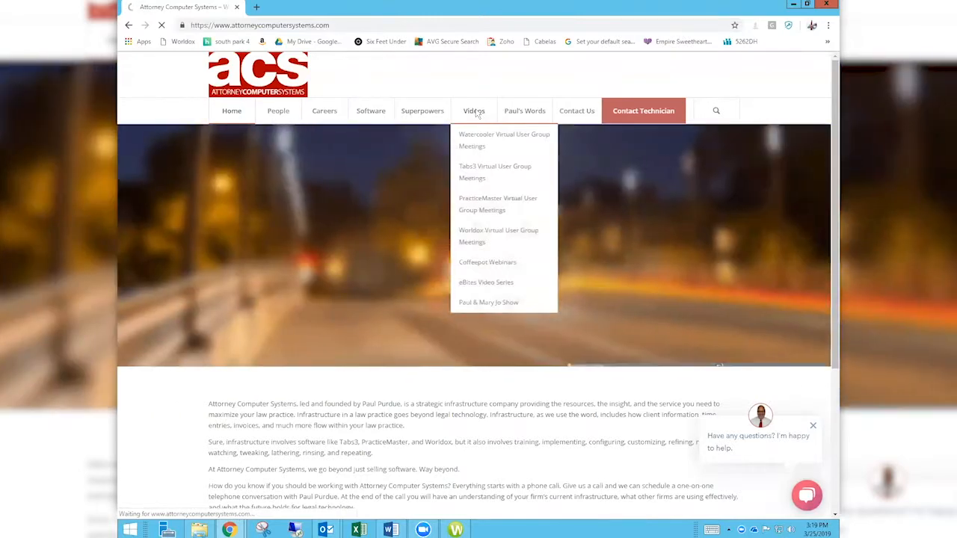
pyautogui.scroll(-3, 477, 113)
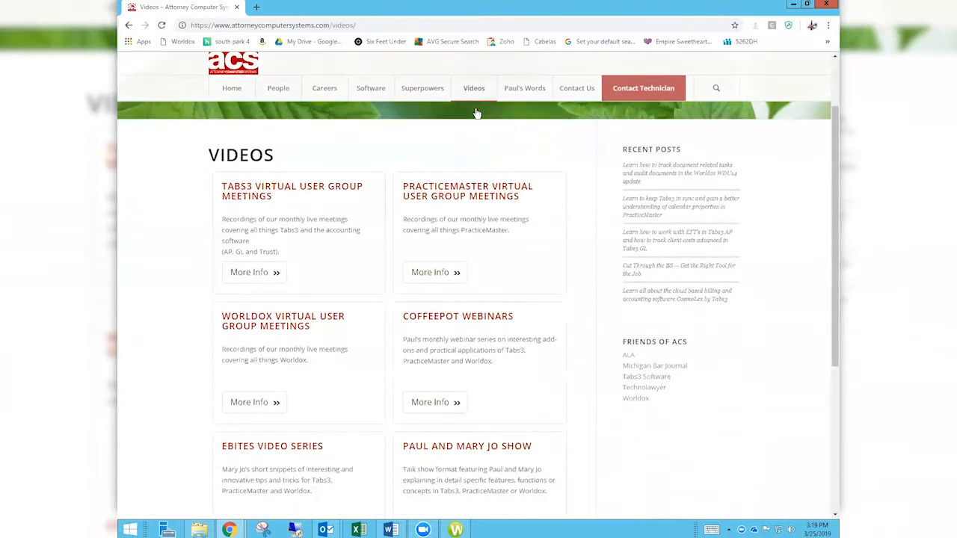